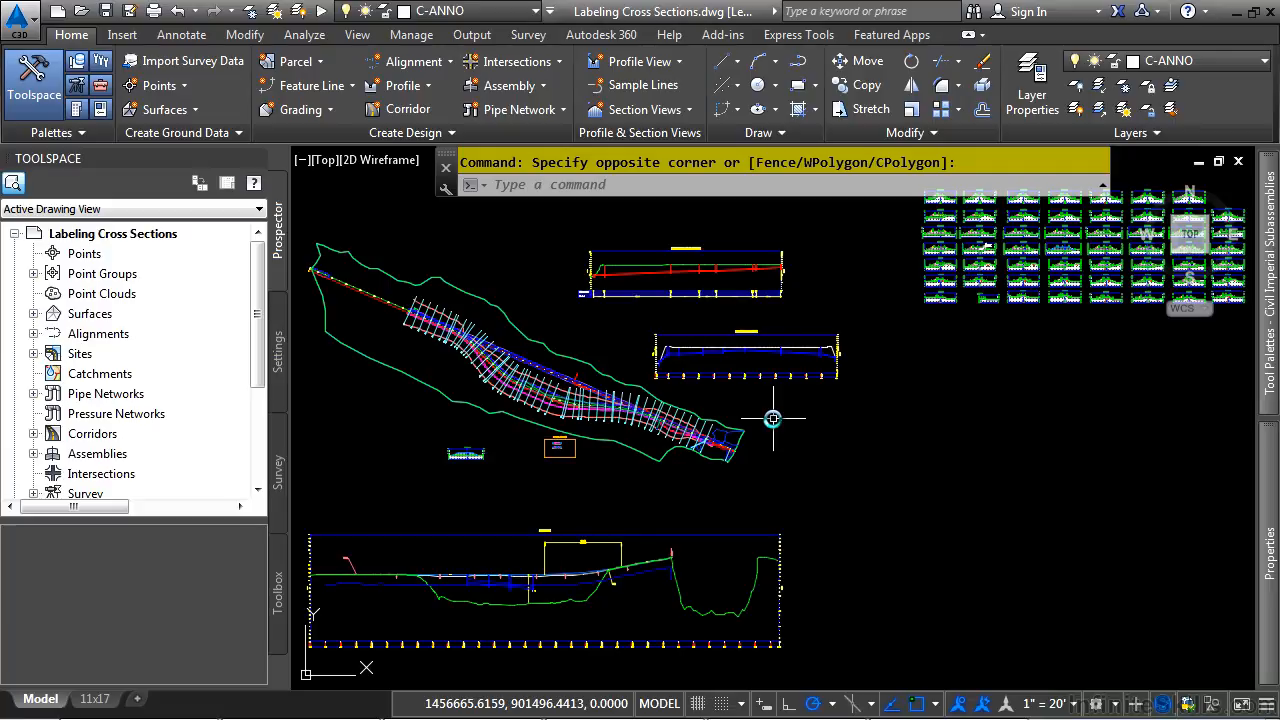
- Inspect the properties of the BYPASS-1 corridor section in the 8+50.00 section view to identify its style
middle_drag(920, 354, 637, 486)
scroll(625, 368, up, 4)
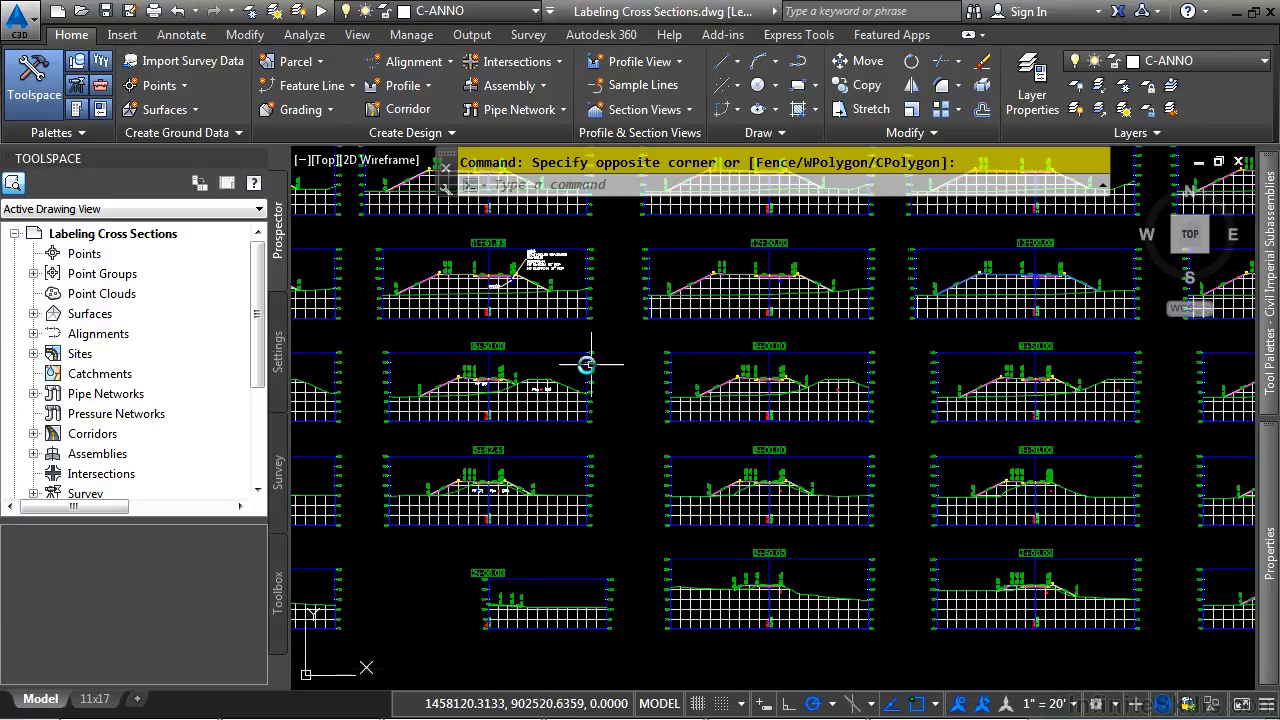
scroll(437, 374, up, 4)
mouse_move(597, 397)
middle_down()
mouse_move(538, 423)
mouse_move(928, 478)
middle_up()
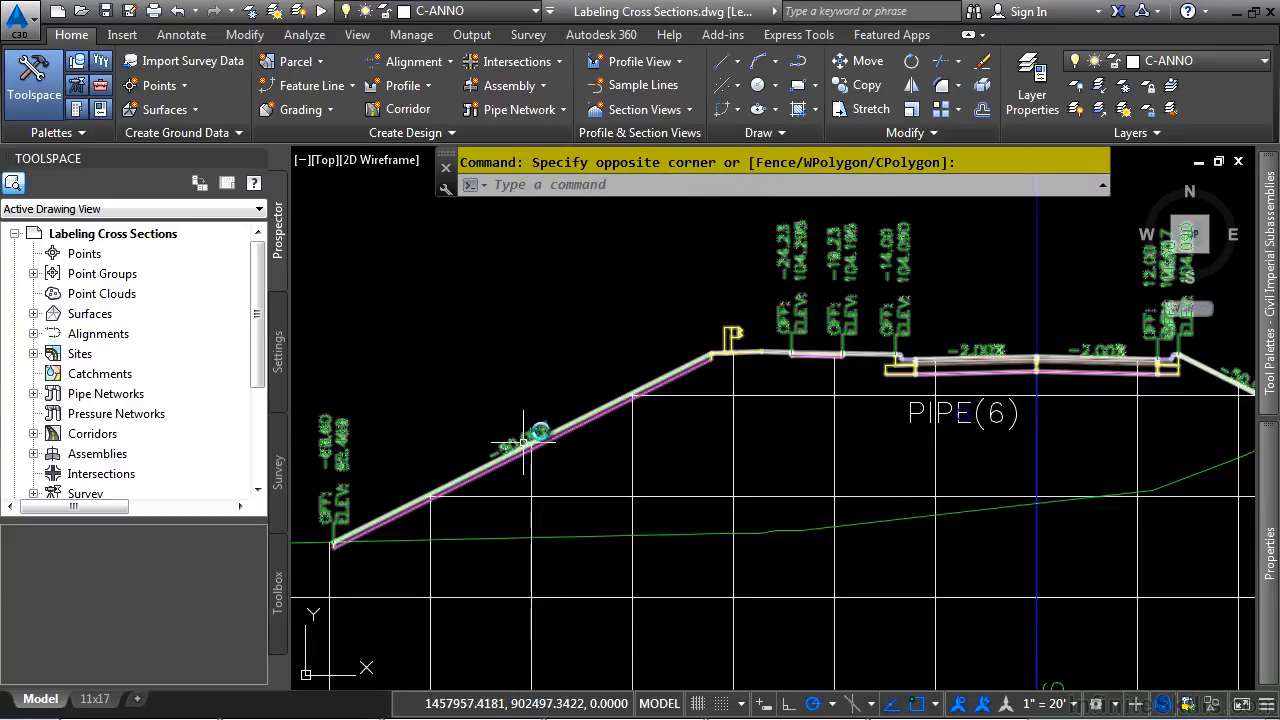
key(Escape)
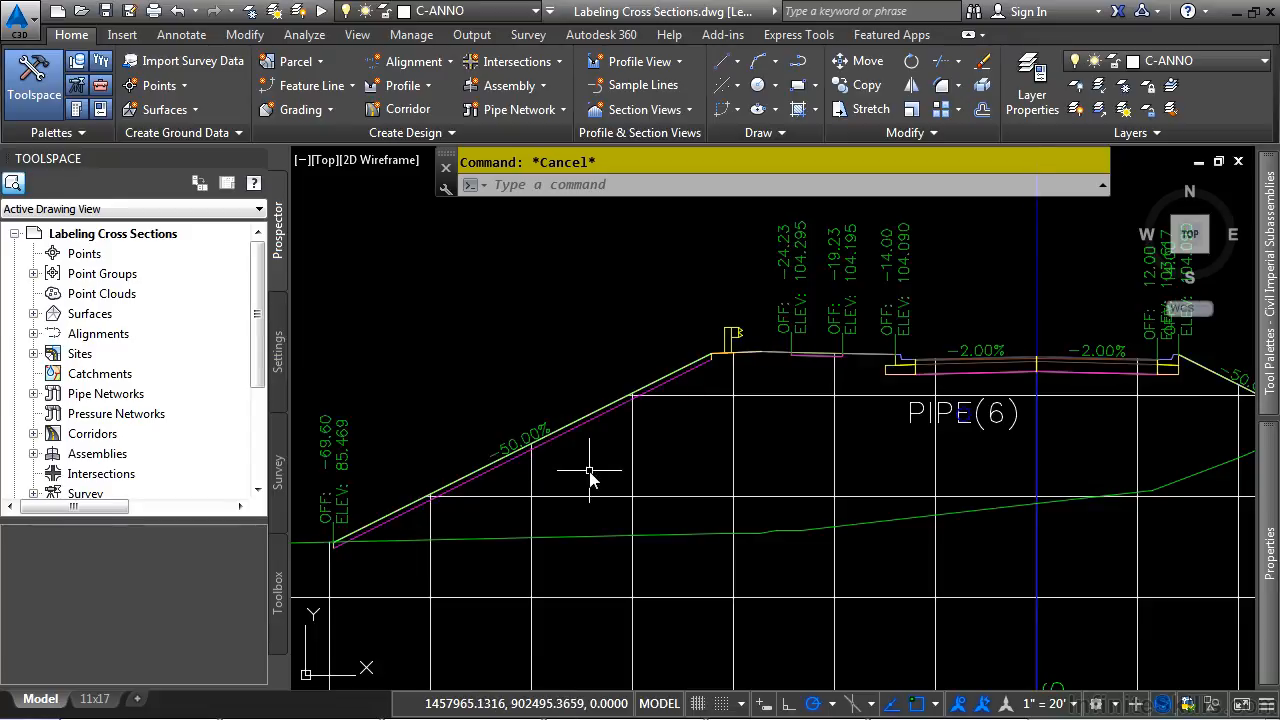
click(514, 446)
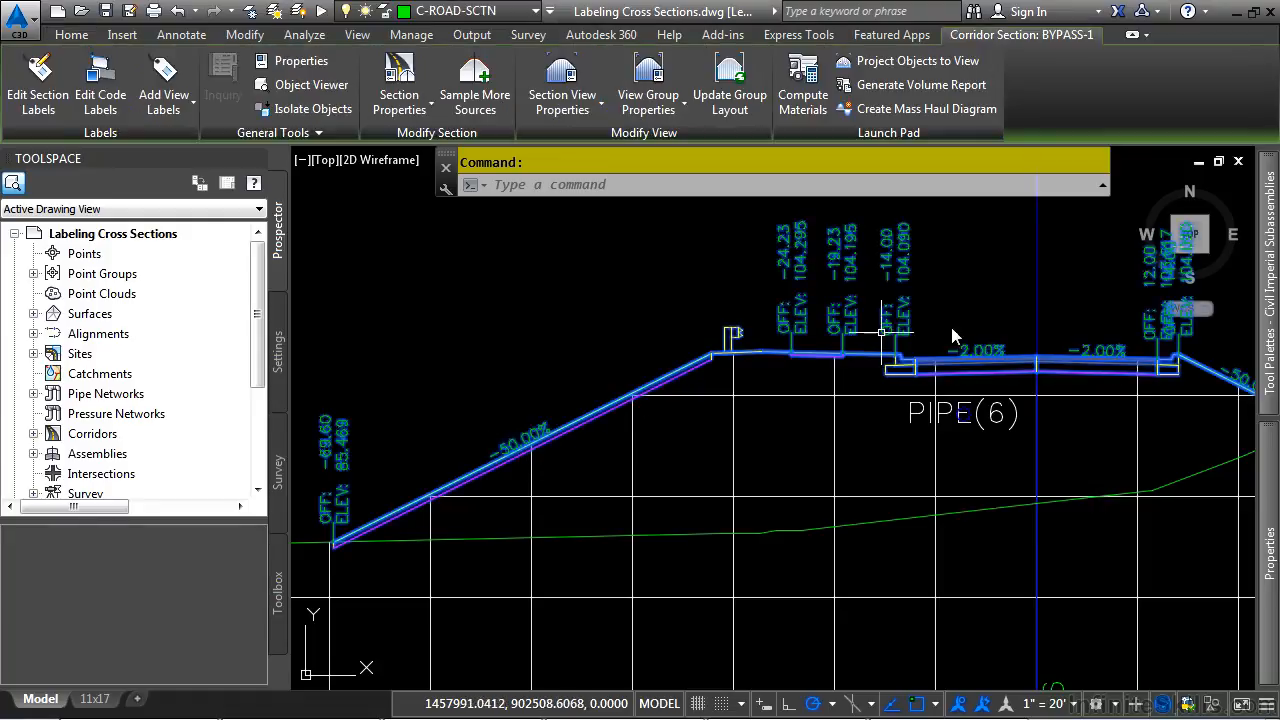
mouse_move(1262, 505)
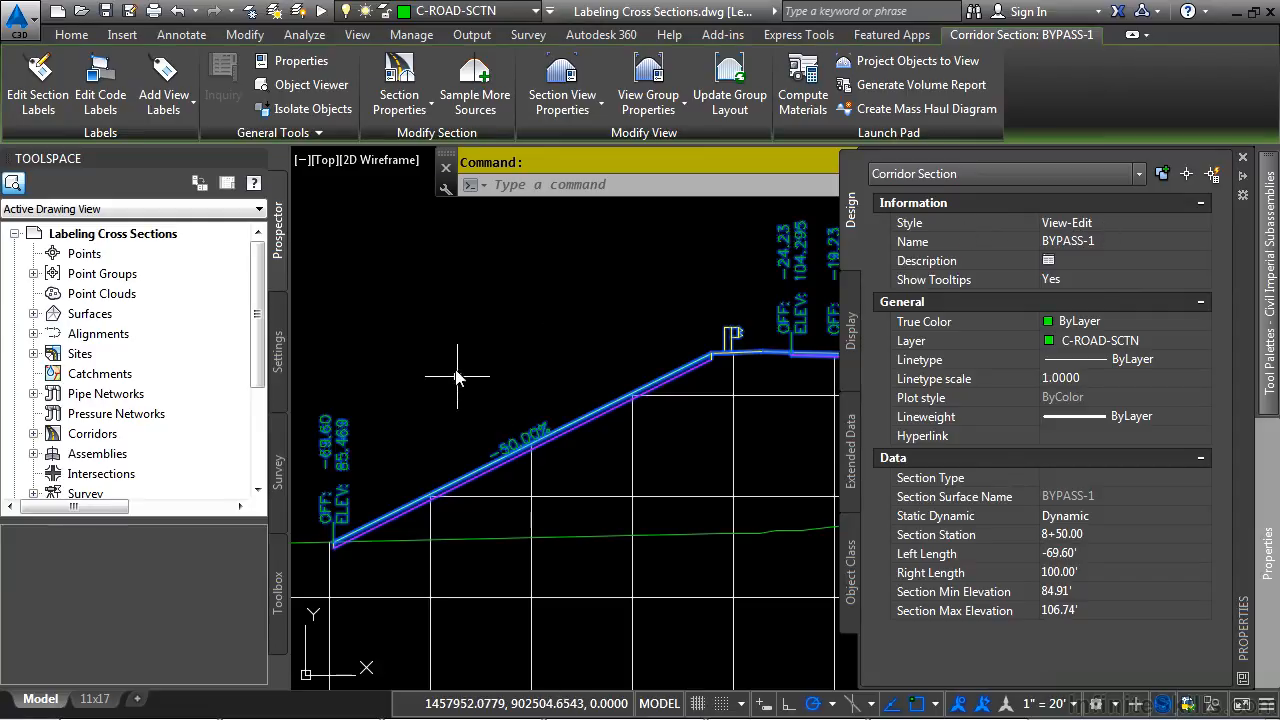
key(Escape)
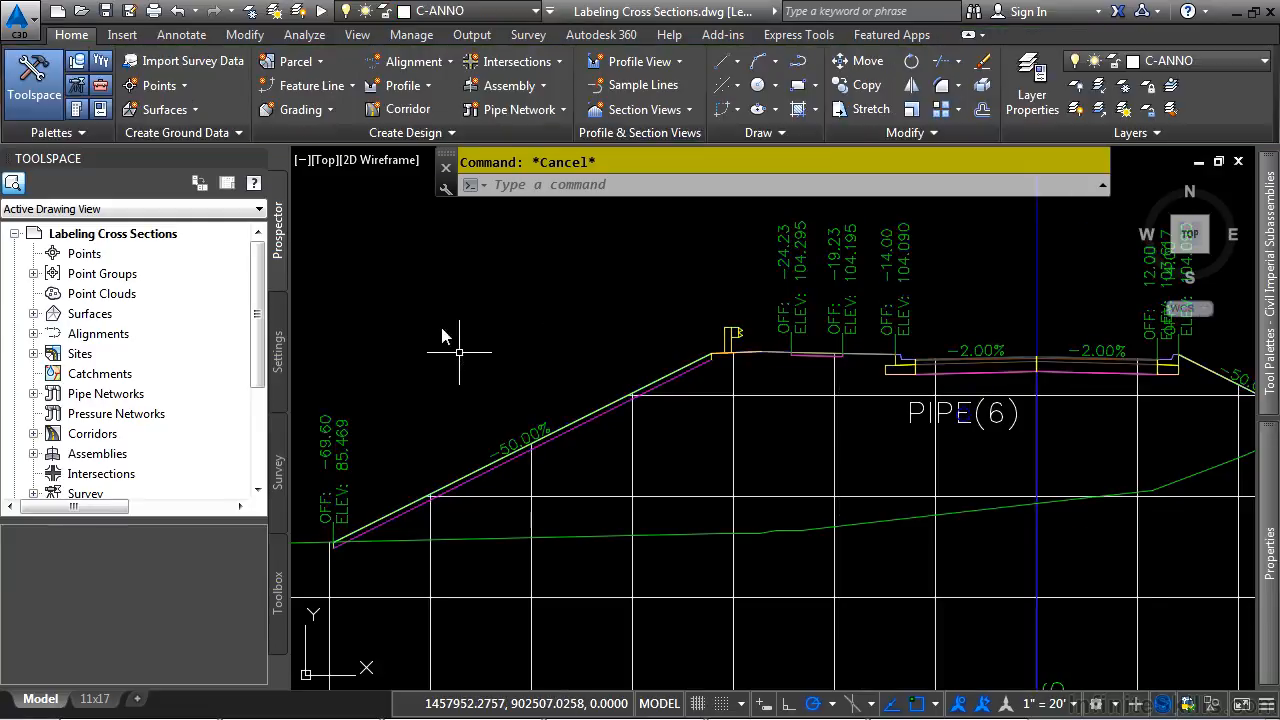
- Open the View-Edit code set style from the drawing's general multipurpose styles for editing
click(279, 350)
click(34, 254)
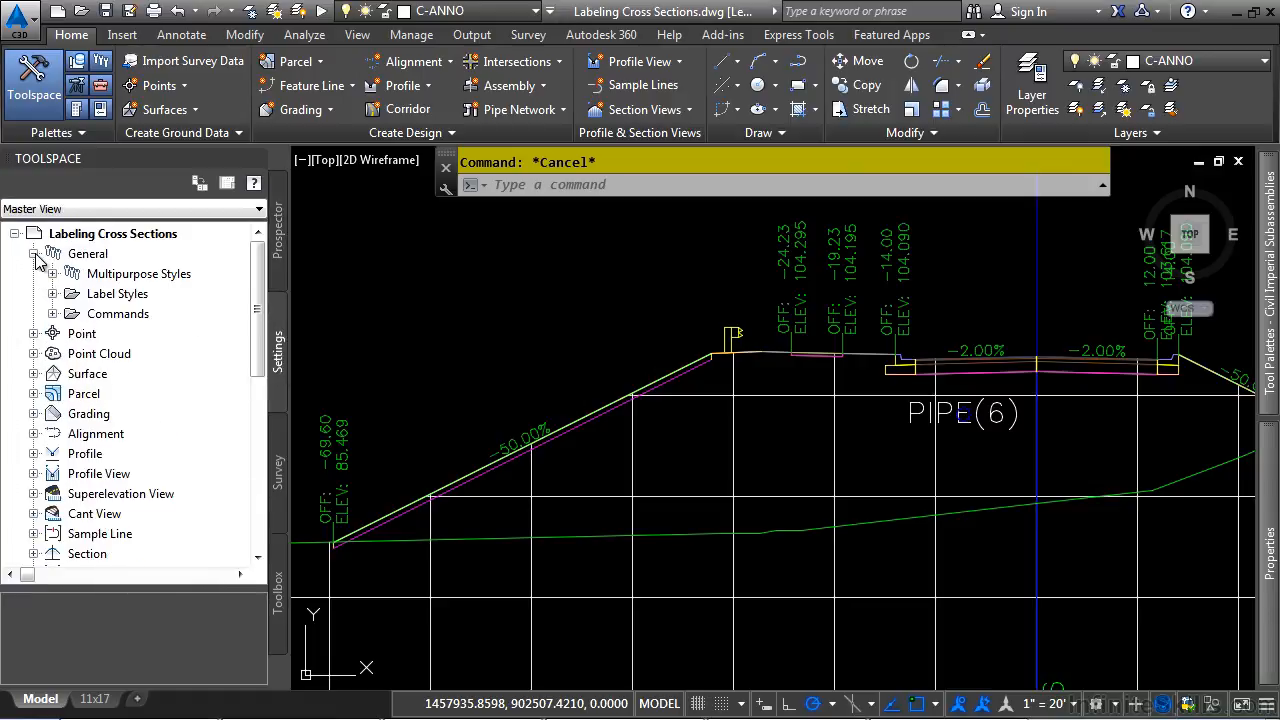
click(52, 273)
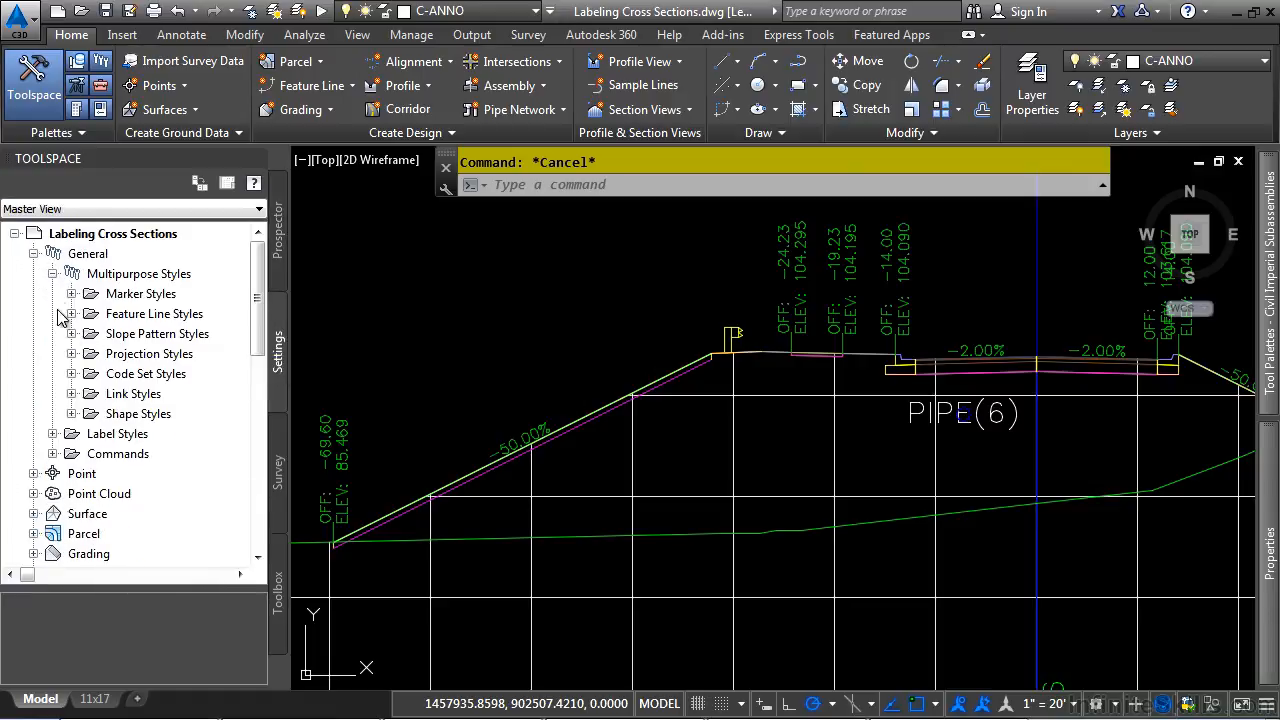
click(72, 374)
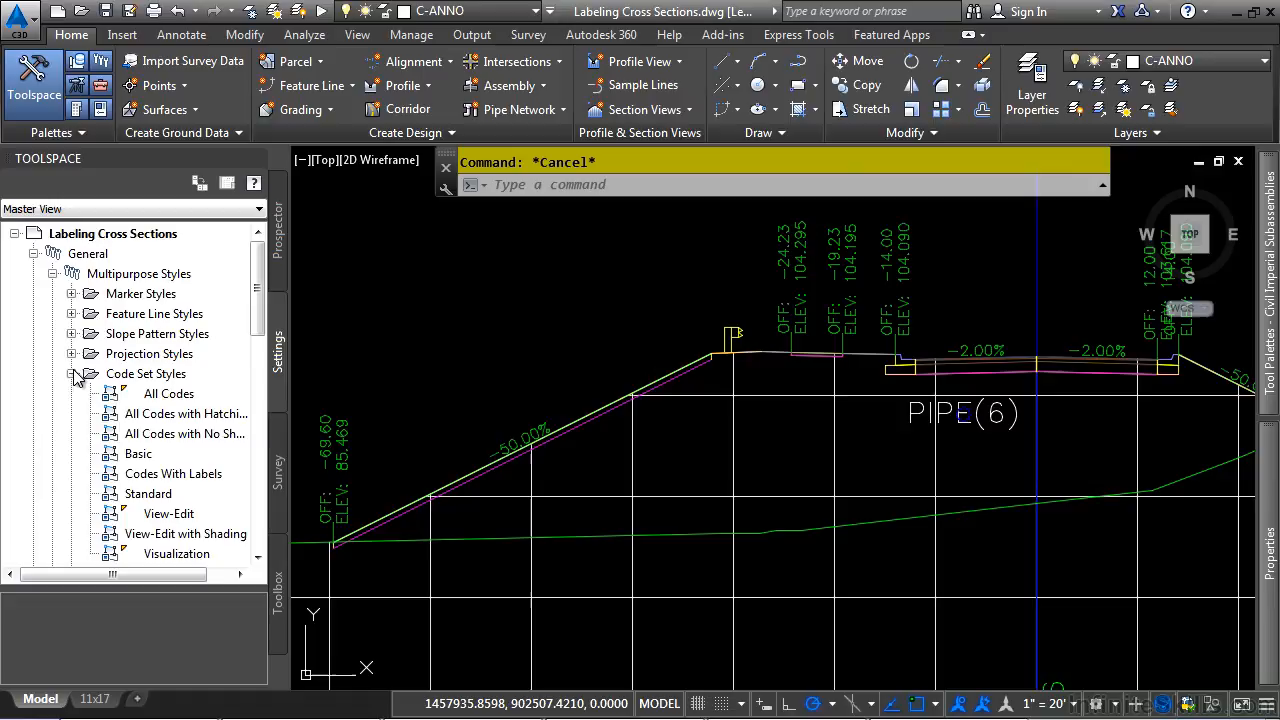
double_click(163, 518)
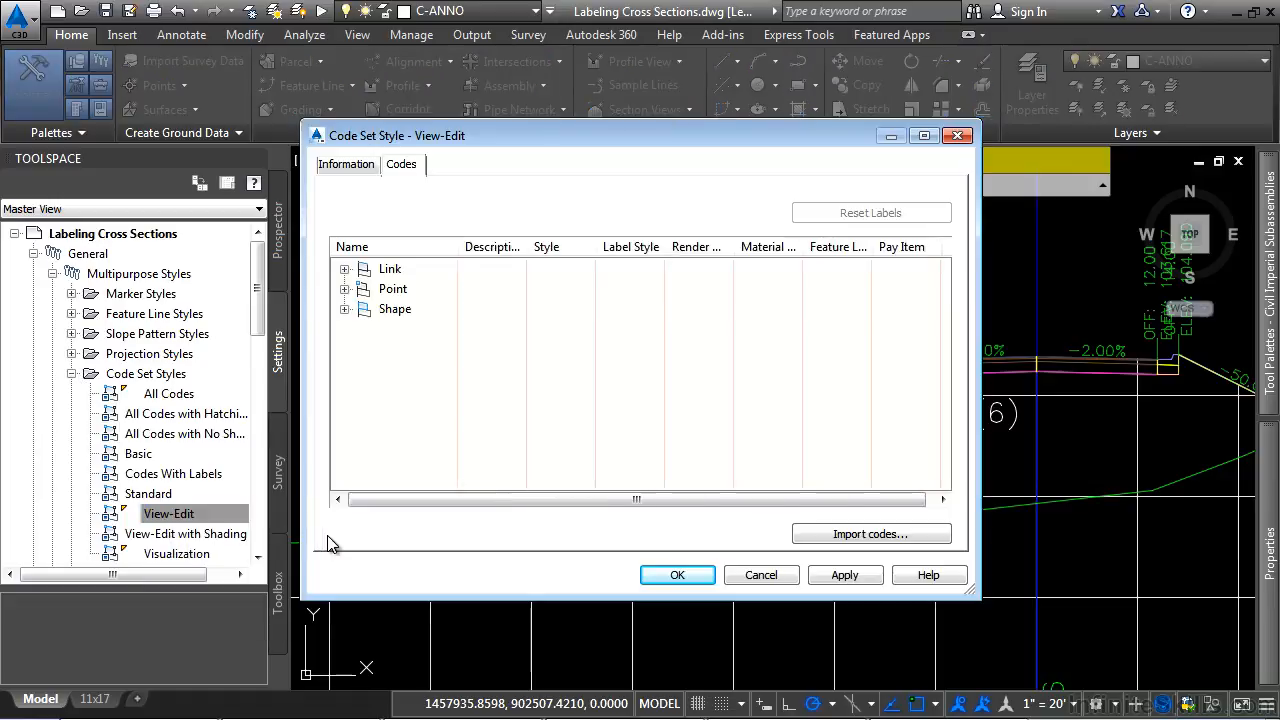
mouse_move(757, 142)
mouse_down()
mouse_move(867, 423)
mouse_move(869, 598)
mouse_up()
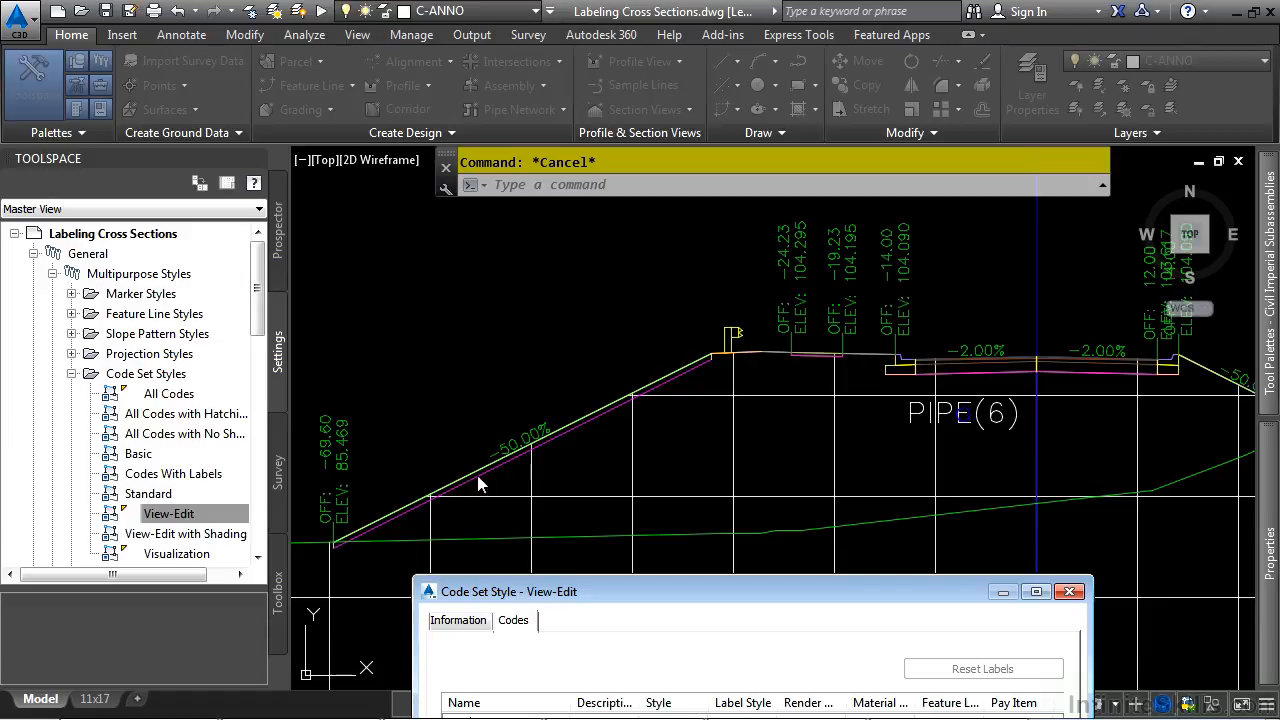
drag(625, 590, 461, 187)
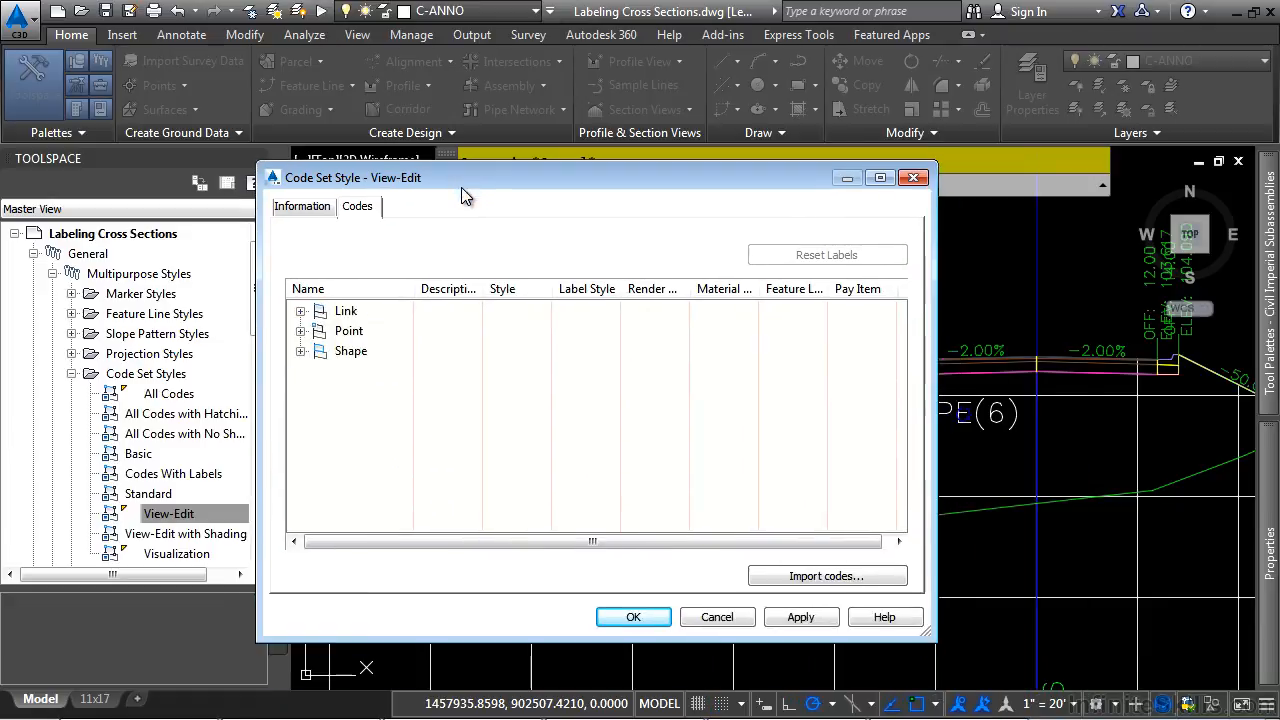
- Assign the Steep Grades label style to the Daylight link code and accept the code set style
click(300, 311)
click(366, 451)
scroll(366, 451, down, 1)
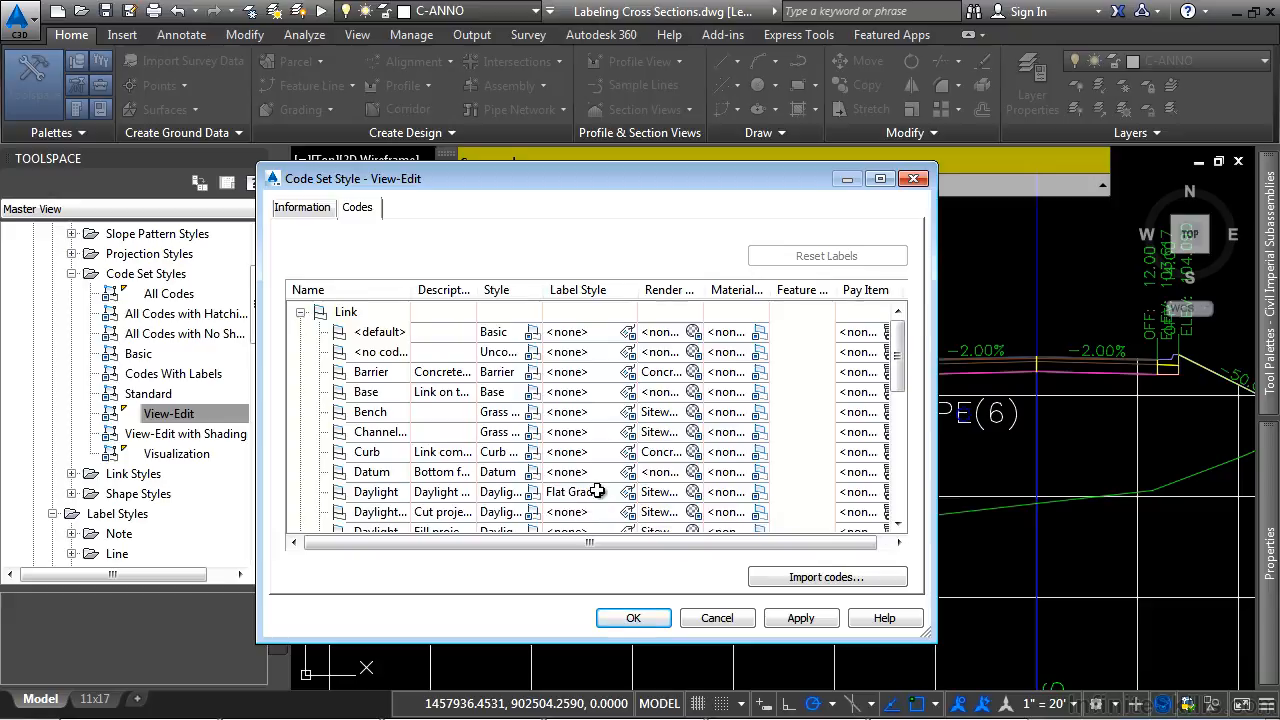
click(627, 493)
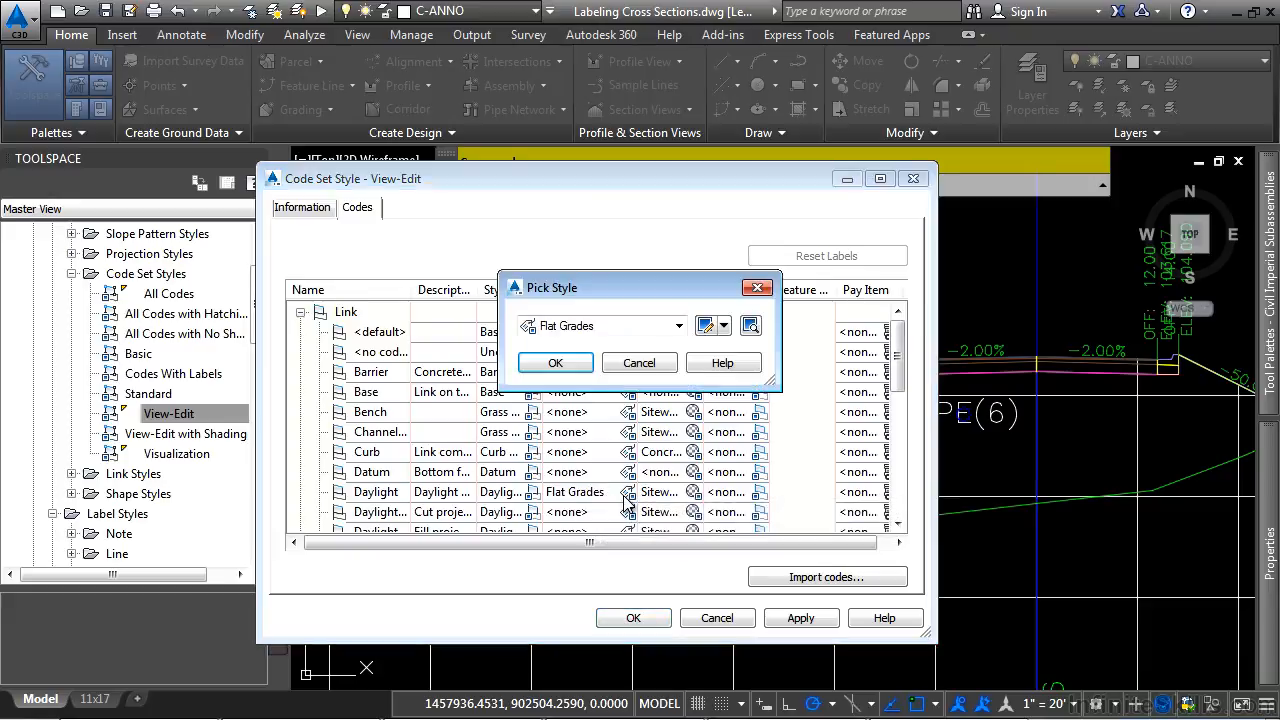
click(613, 332)
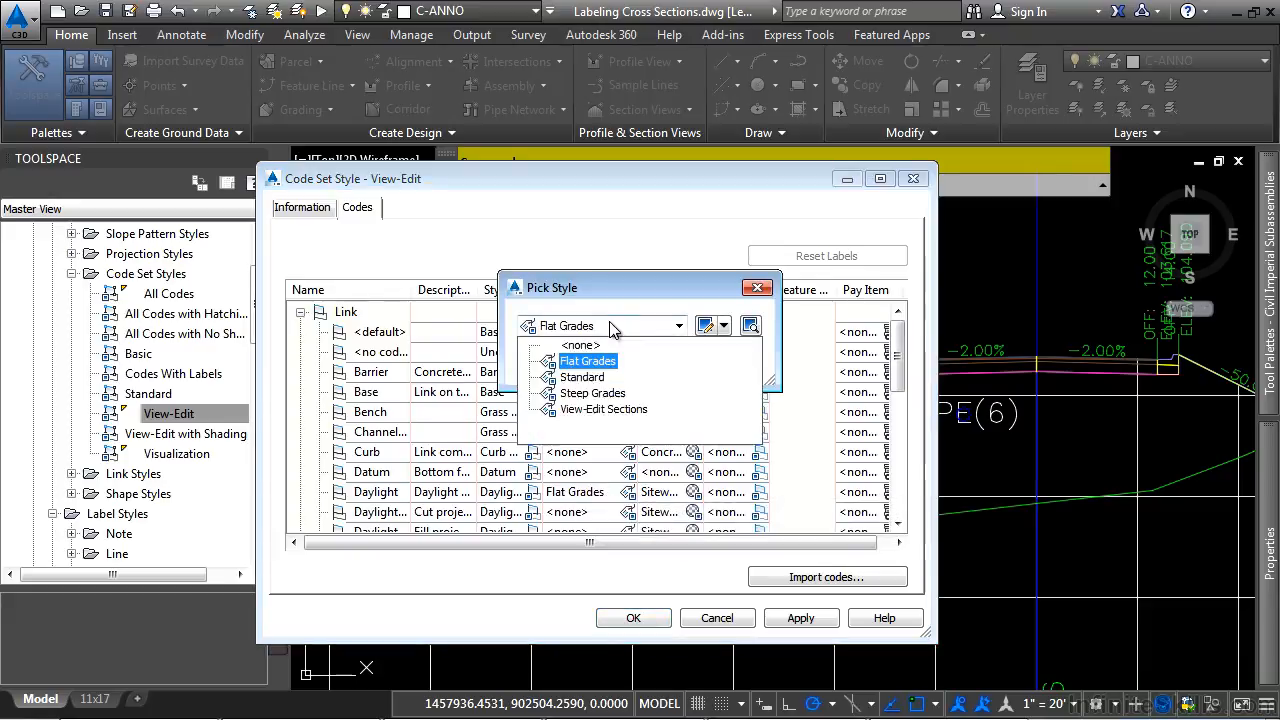
click(592, 394)
click(555, 364)
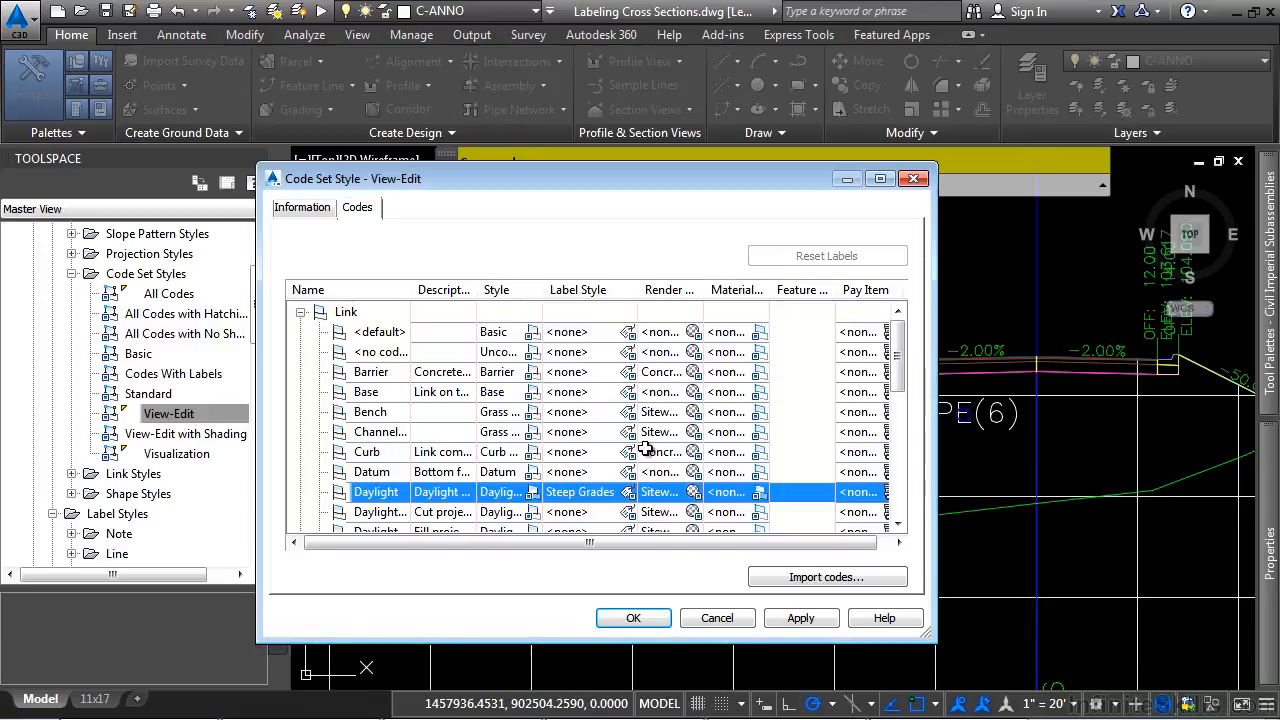
click(633, 618)
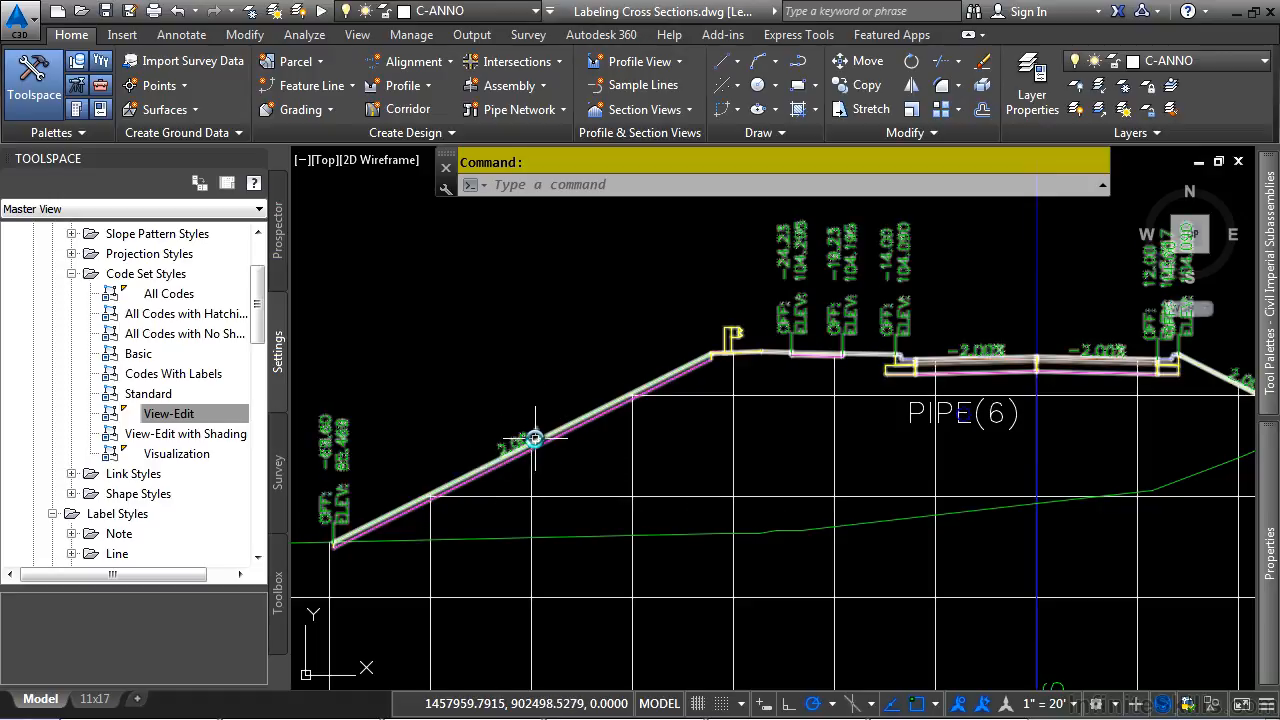
- Open the text contents of the Run Over Rise component in the Steep Grades link label style
scroll(90, 275, up, 2)
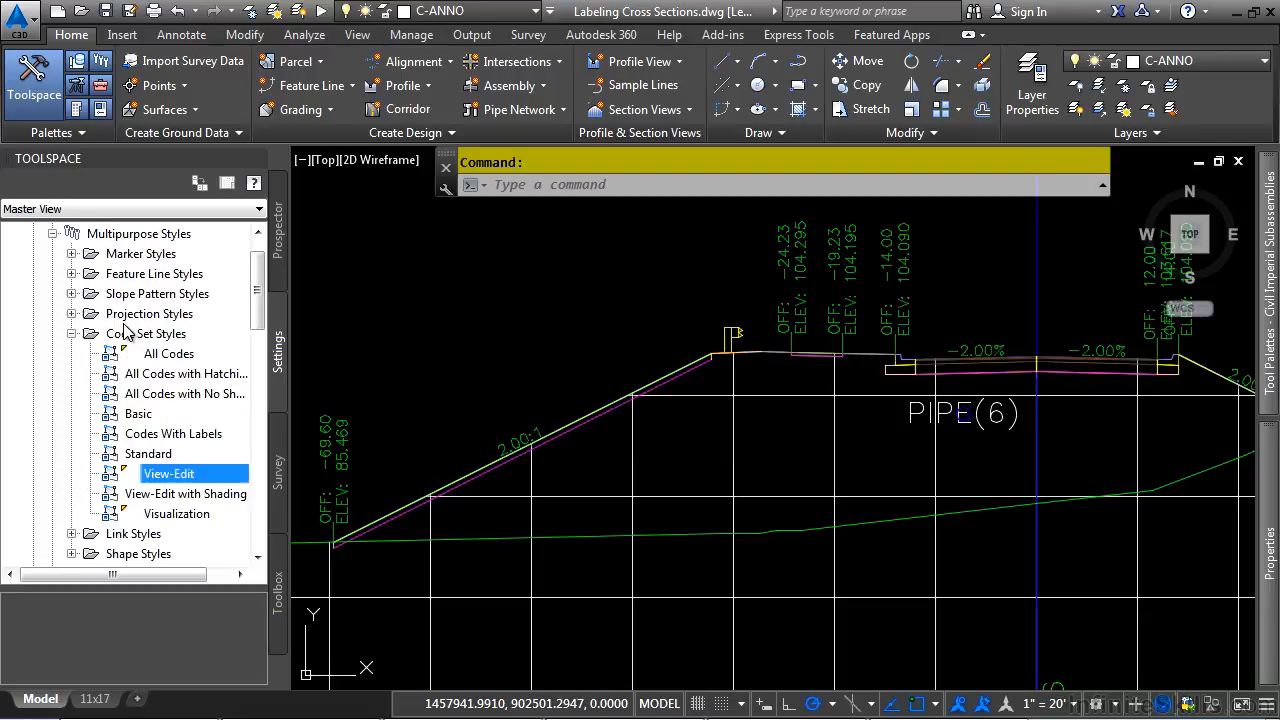
scroll(108, 380, down, 5)
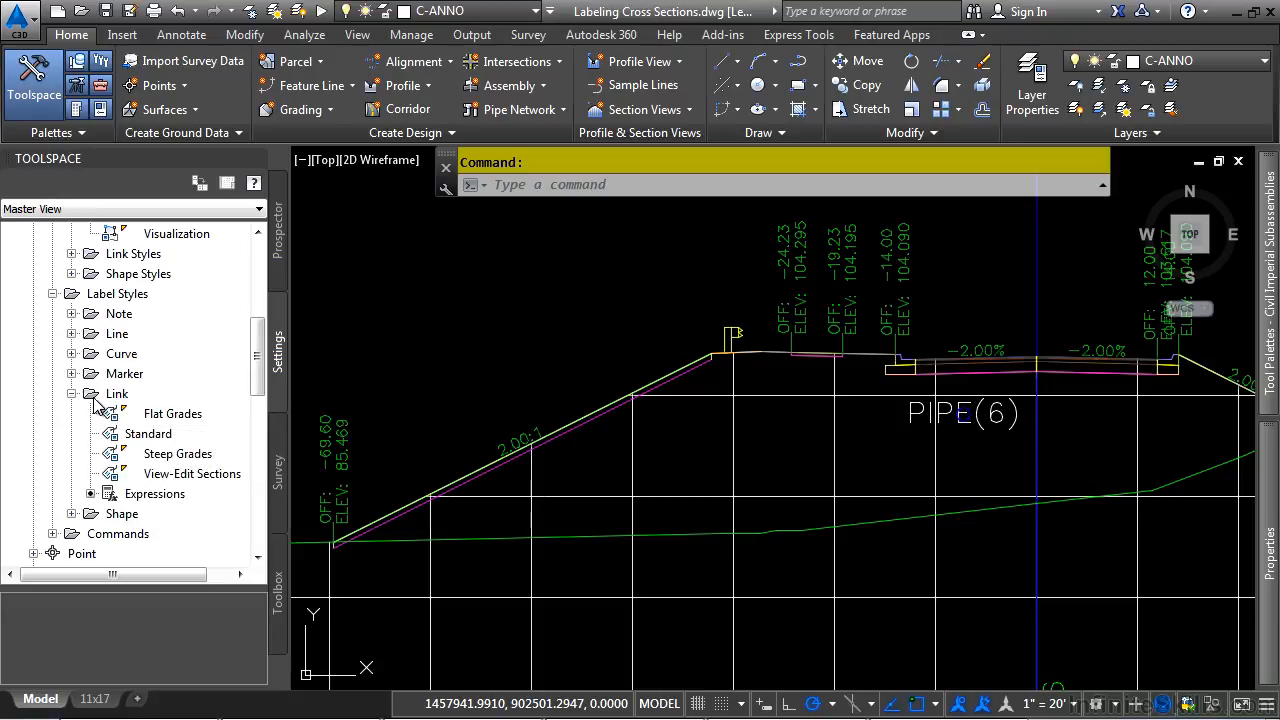
click(163, 416)
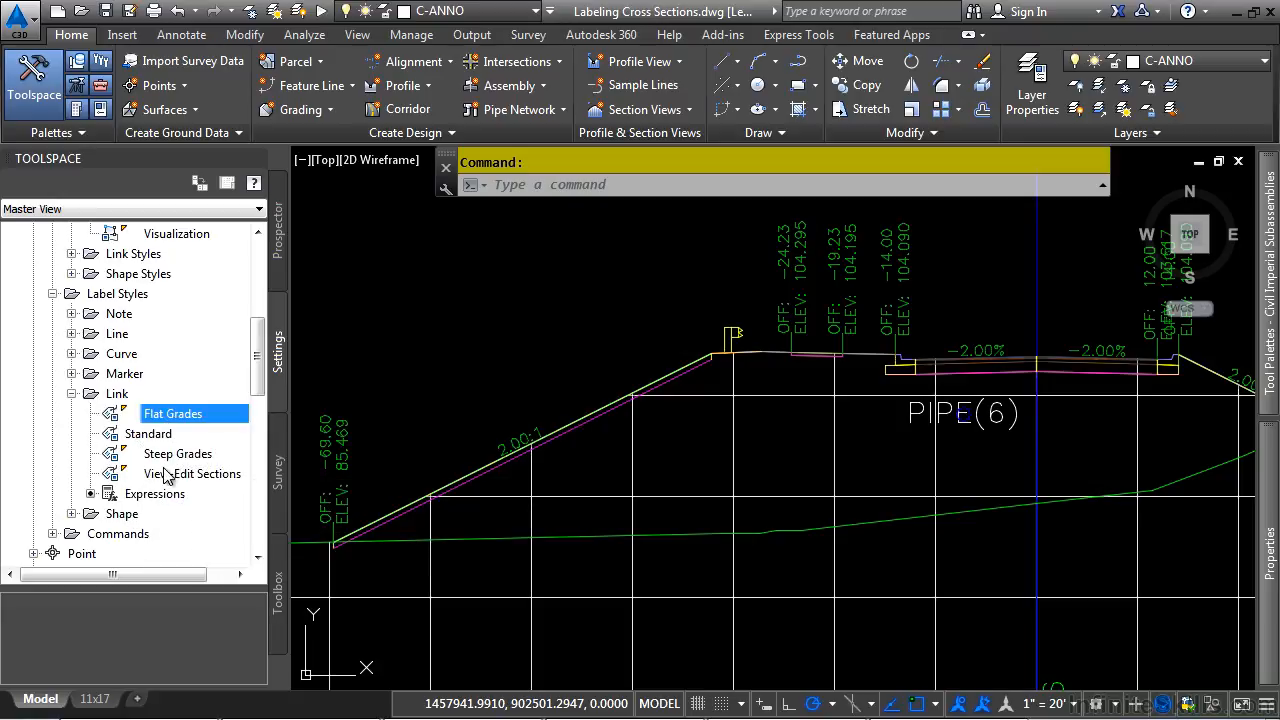
click(174, 455)
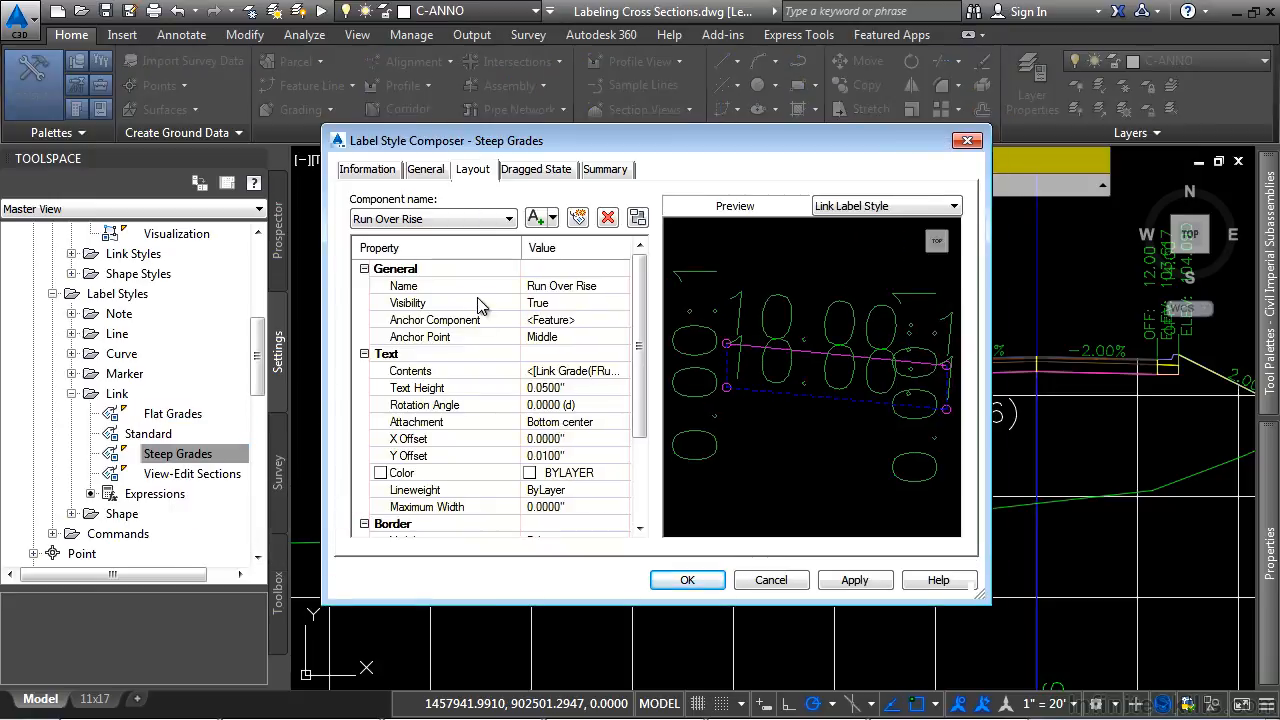
click(452, 373)
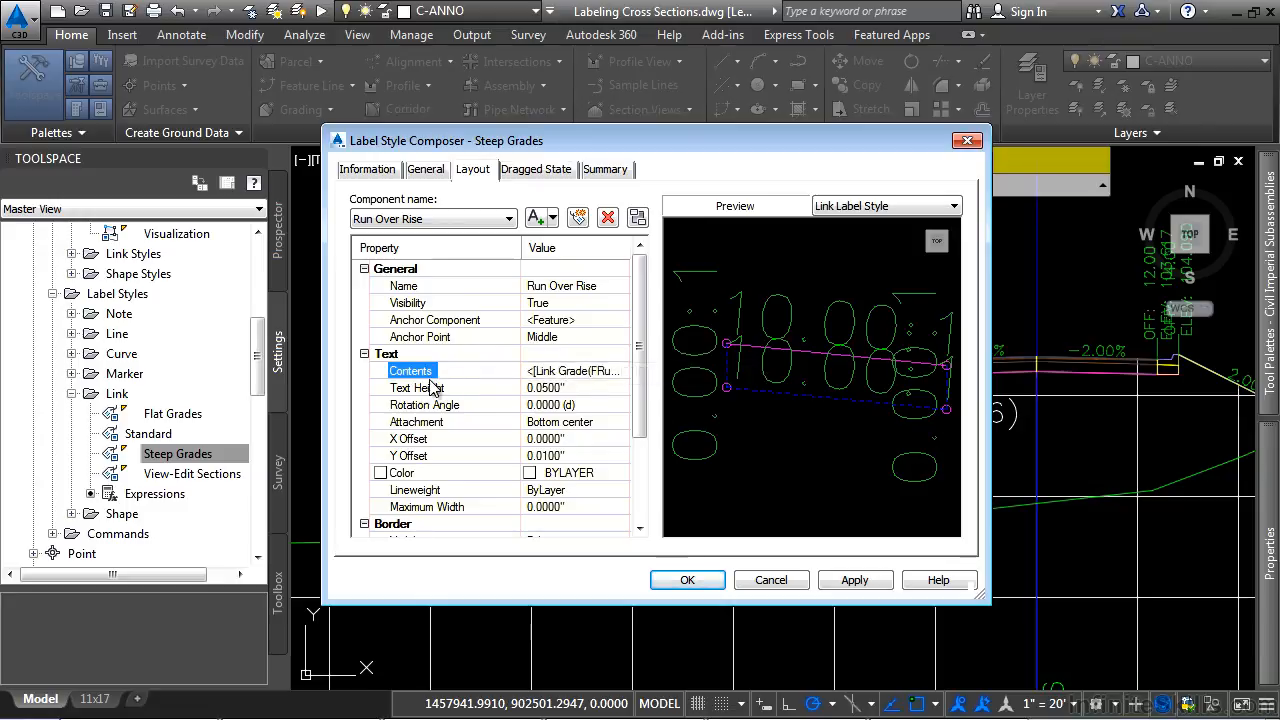
click(593, 372)
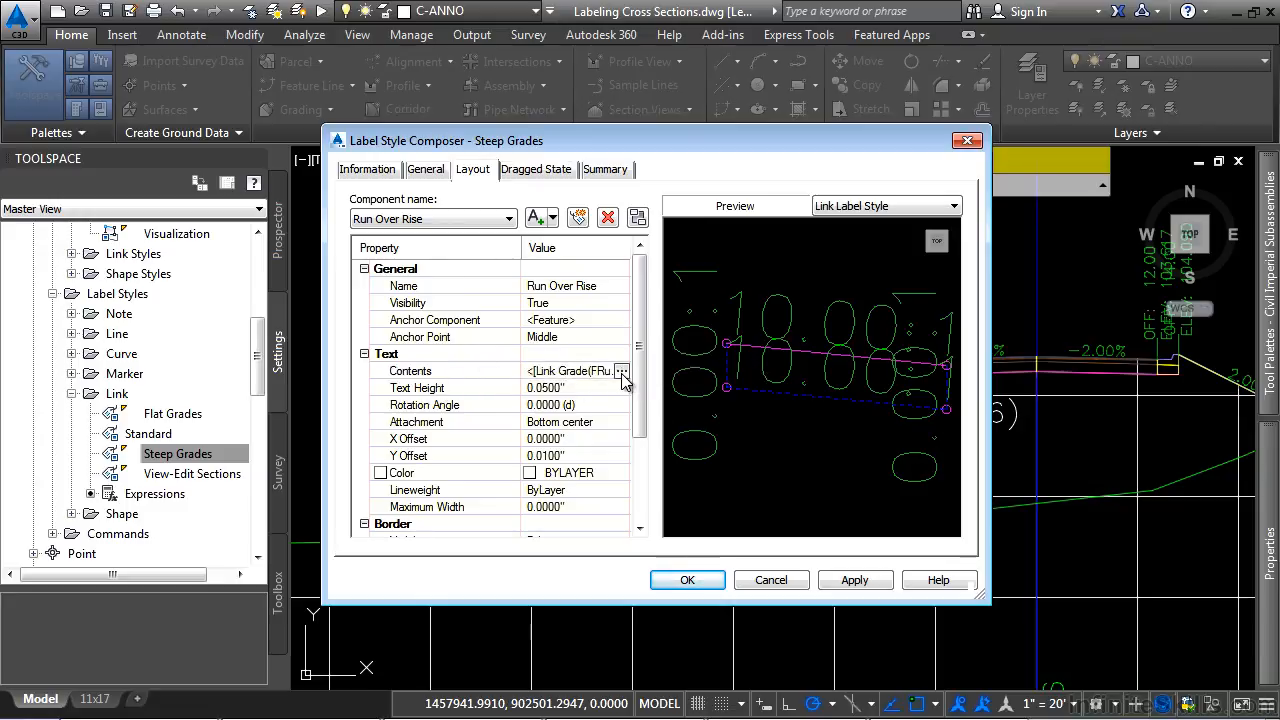
click(621, 371)
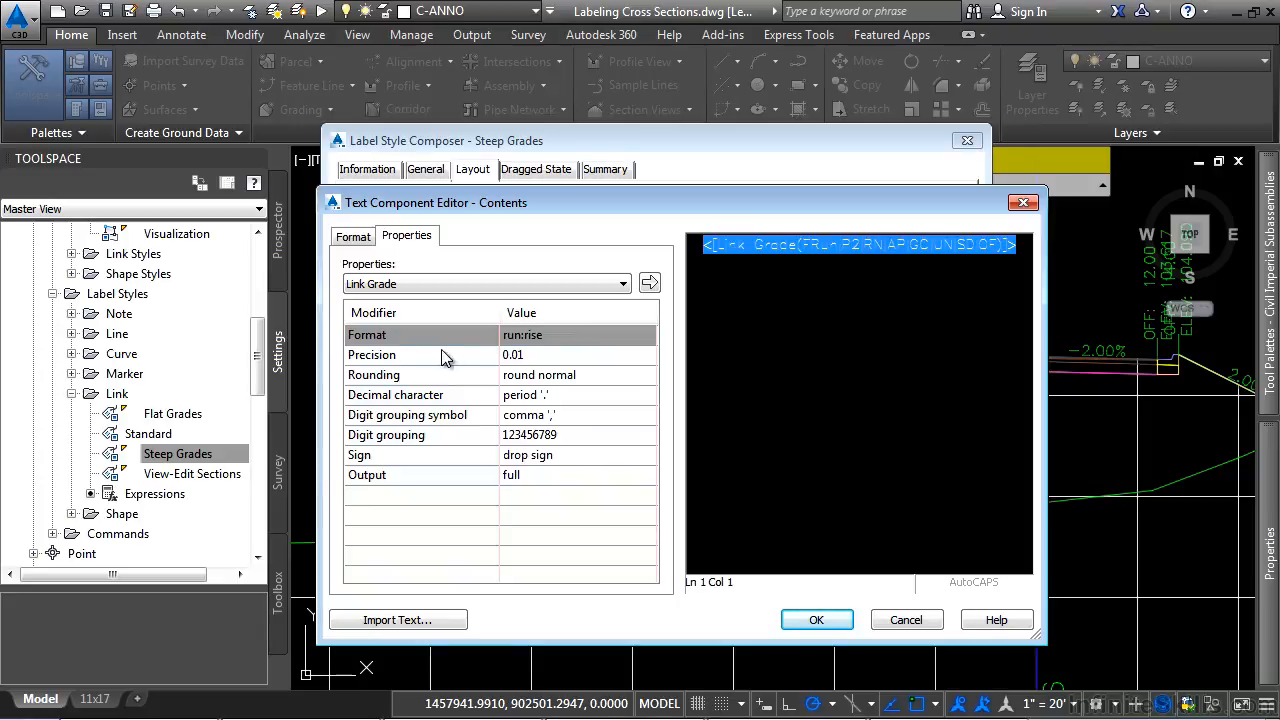
- Set the Link Grade precision to 1, update the expression in the label text, and accept the label style
click(549, 358)
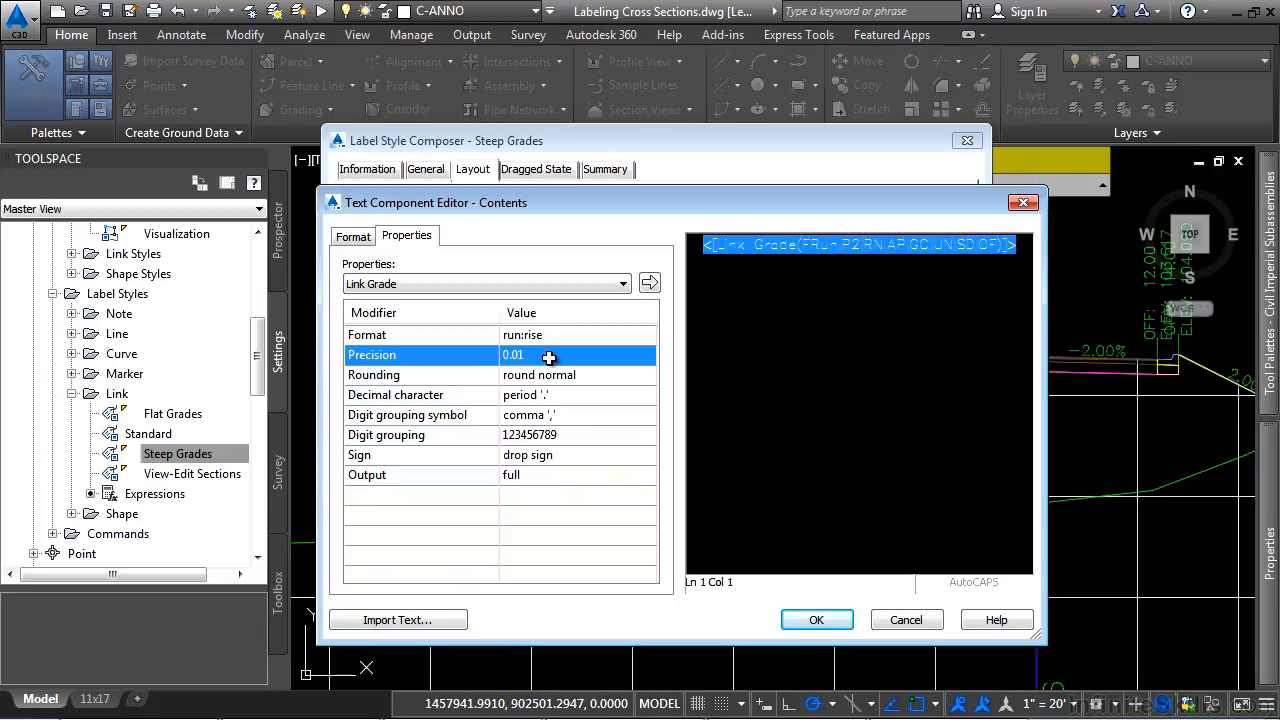
click(506, 355)
click(540, 374)
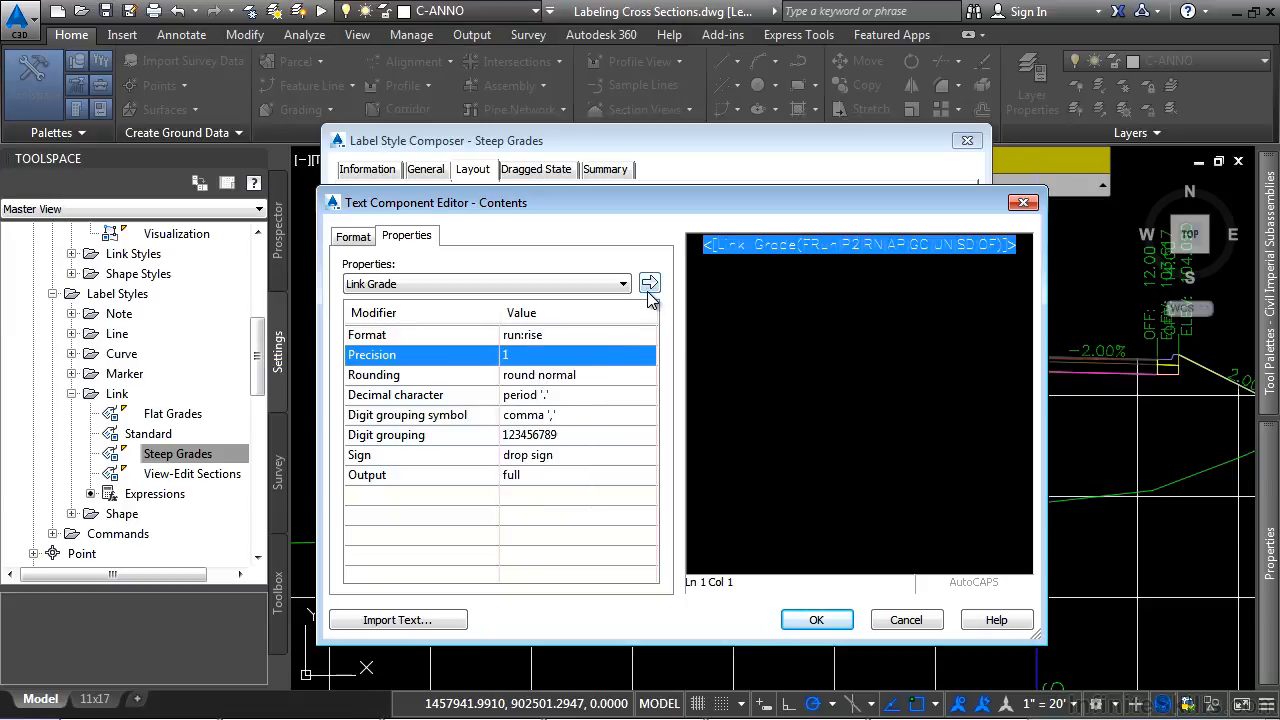
click(649, 290)
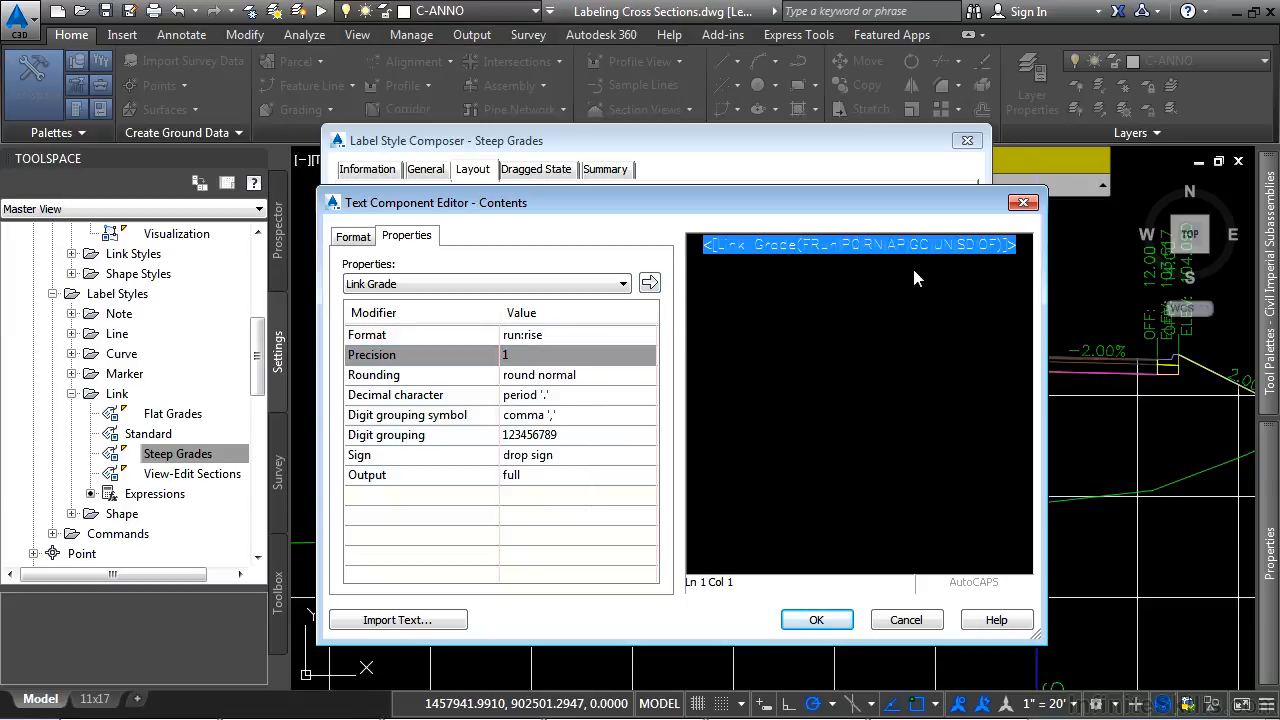
click(833, 617)
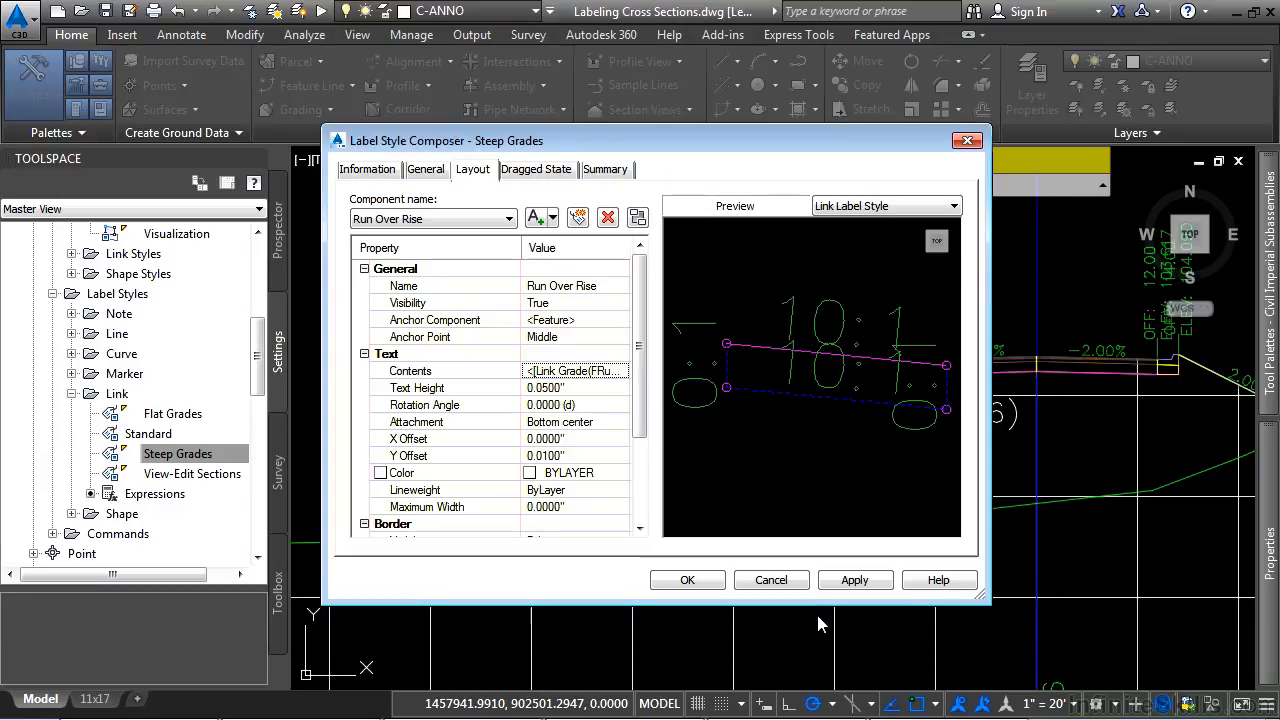
click(685, 579)
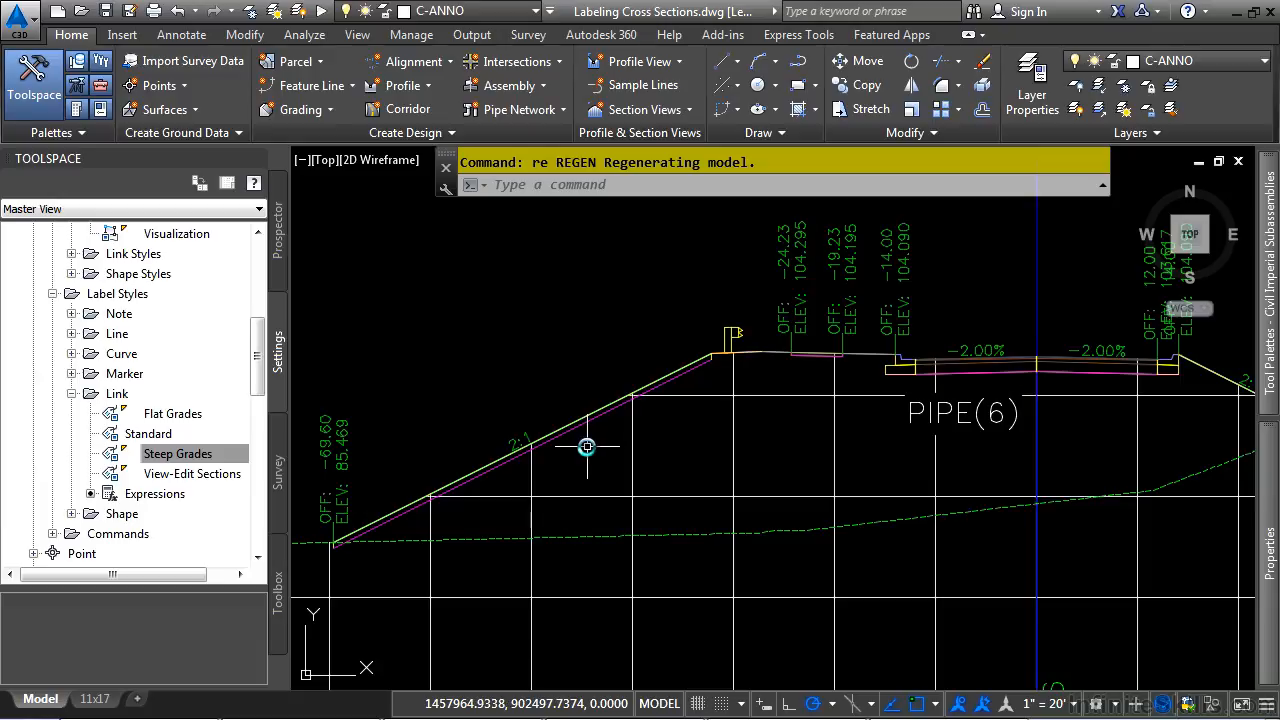
- Review the label types offered for pipe networks, including those for section views, and close the label settings without adding any
middle_drag(920, 554, 597, 605)
scroll(608, 527, down, 2)
scroll(608, 527, down, 2)
middle_drag(645, 336, 743, 607)
scroll(489, 395, up, 6)
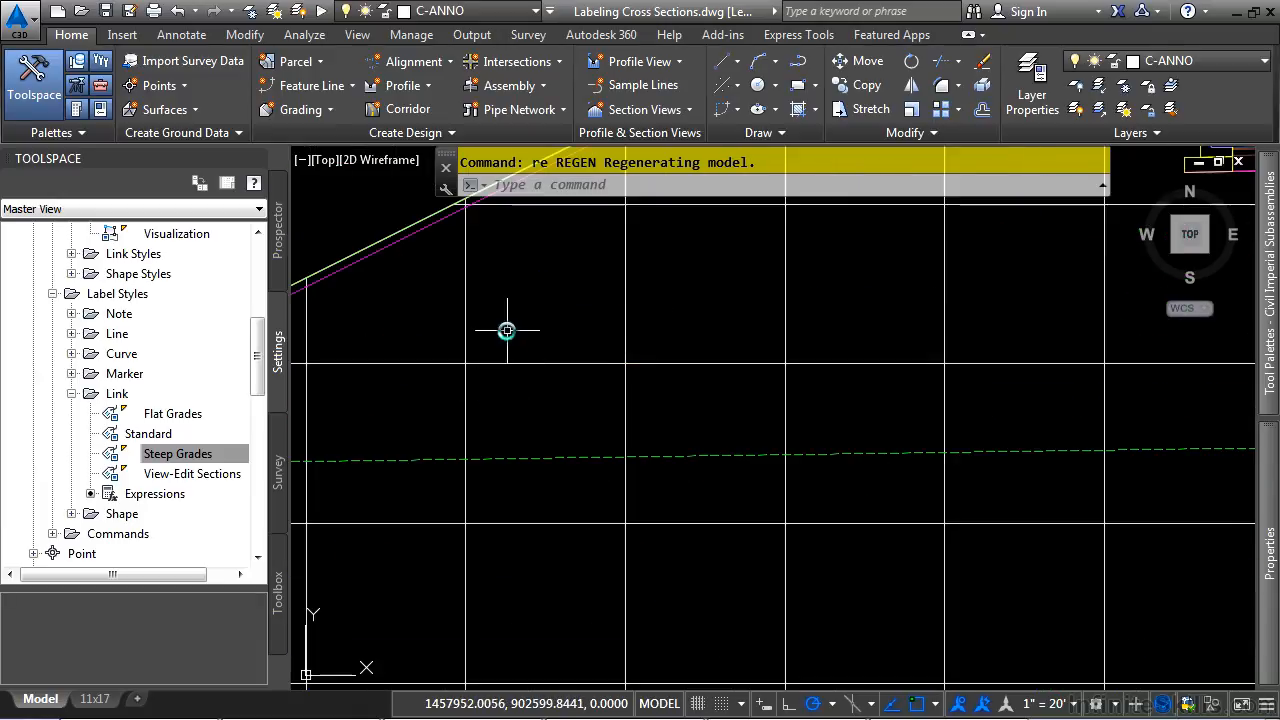
scroll(586, 380, down, 2)
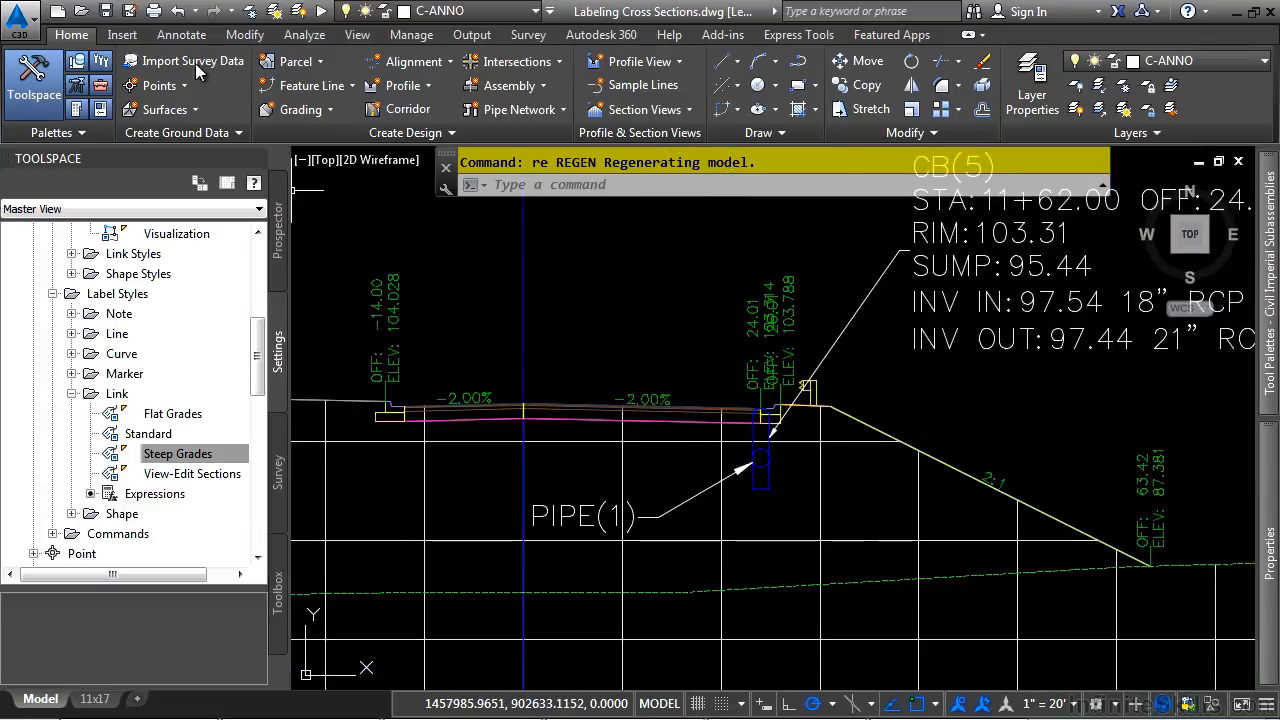
click(181, 34)
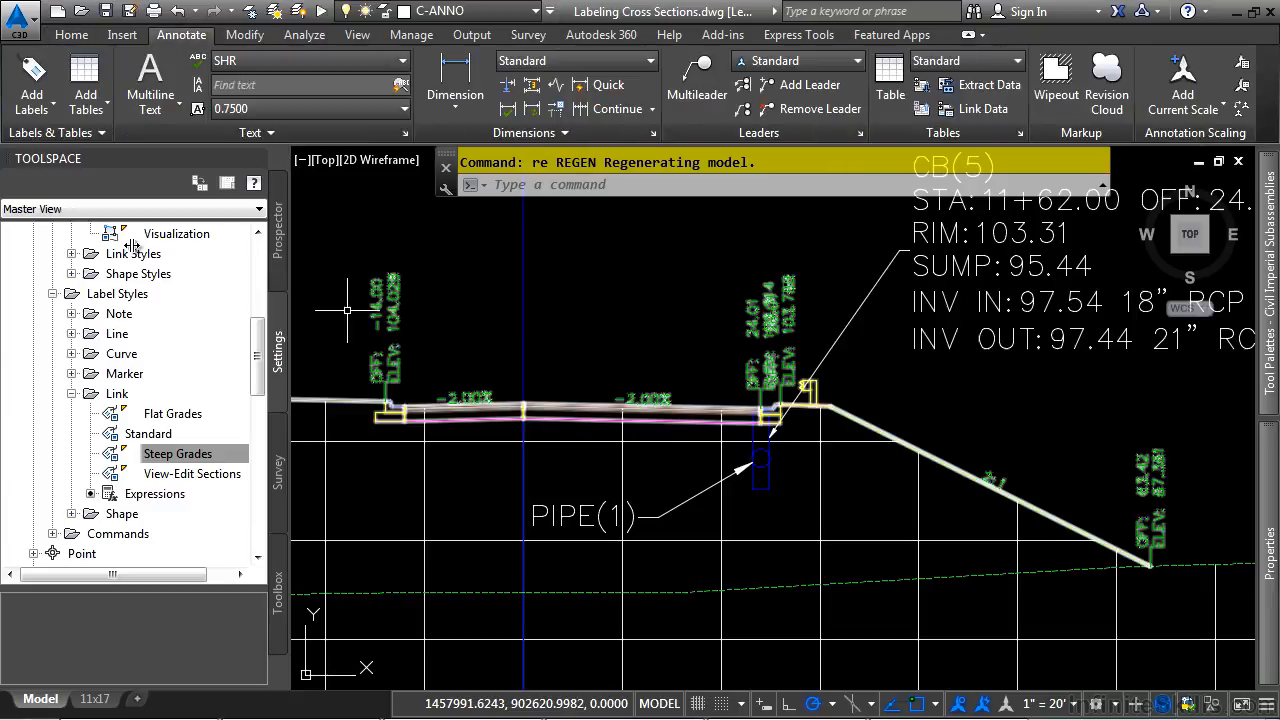
click(33, 105)
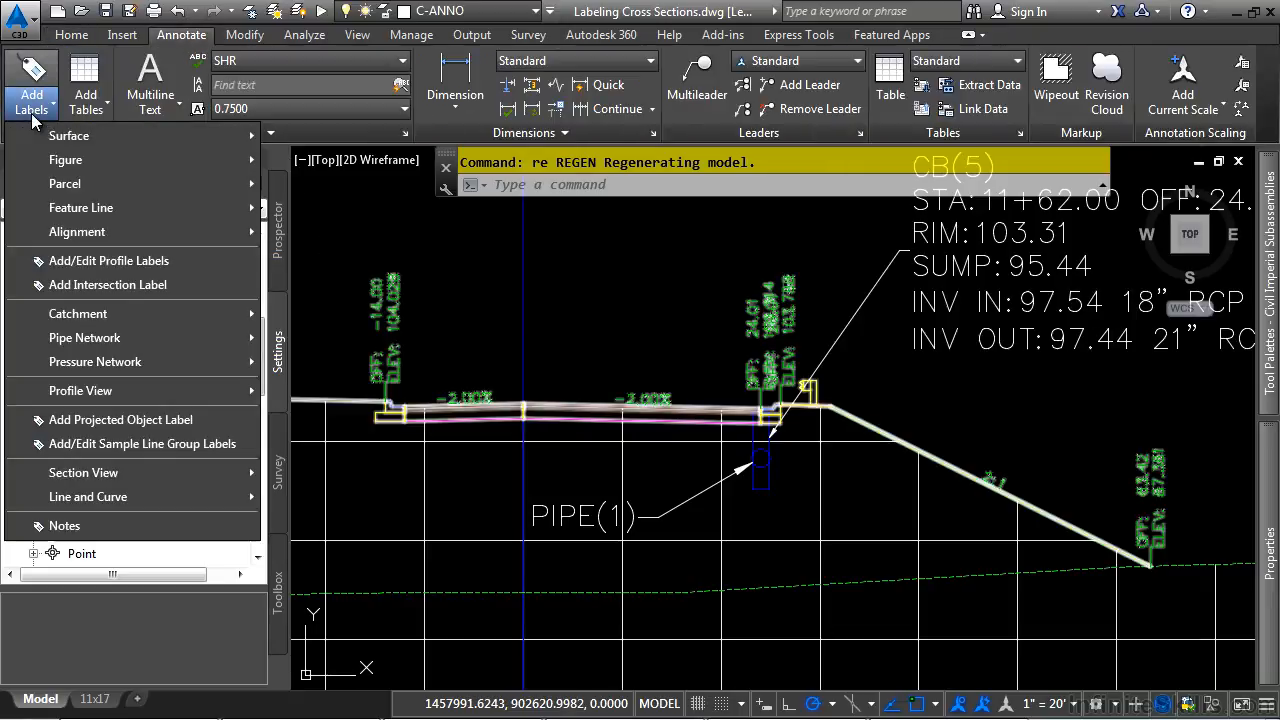
mouse_move(155, 340)
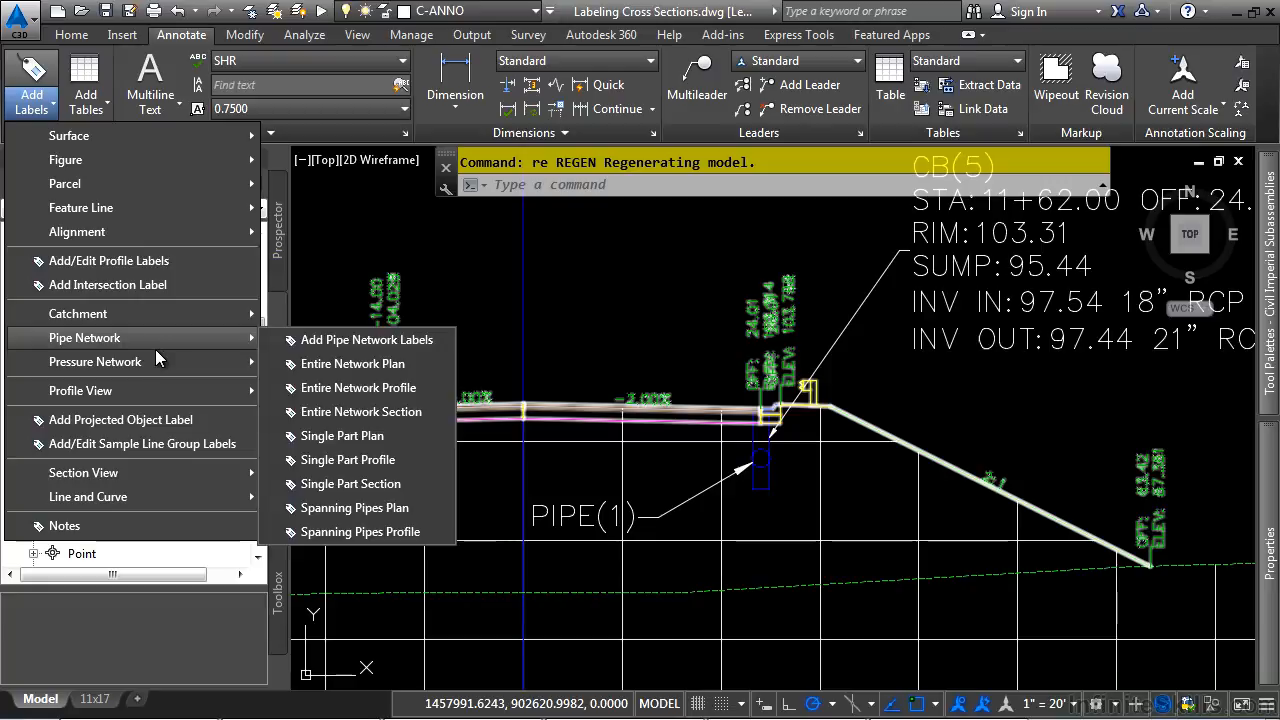
click(363, 349)
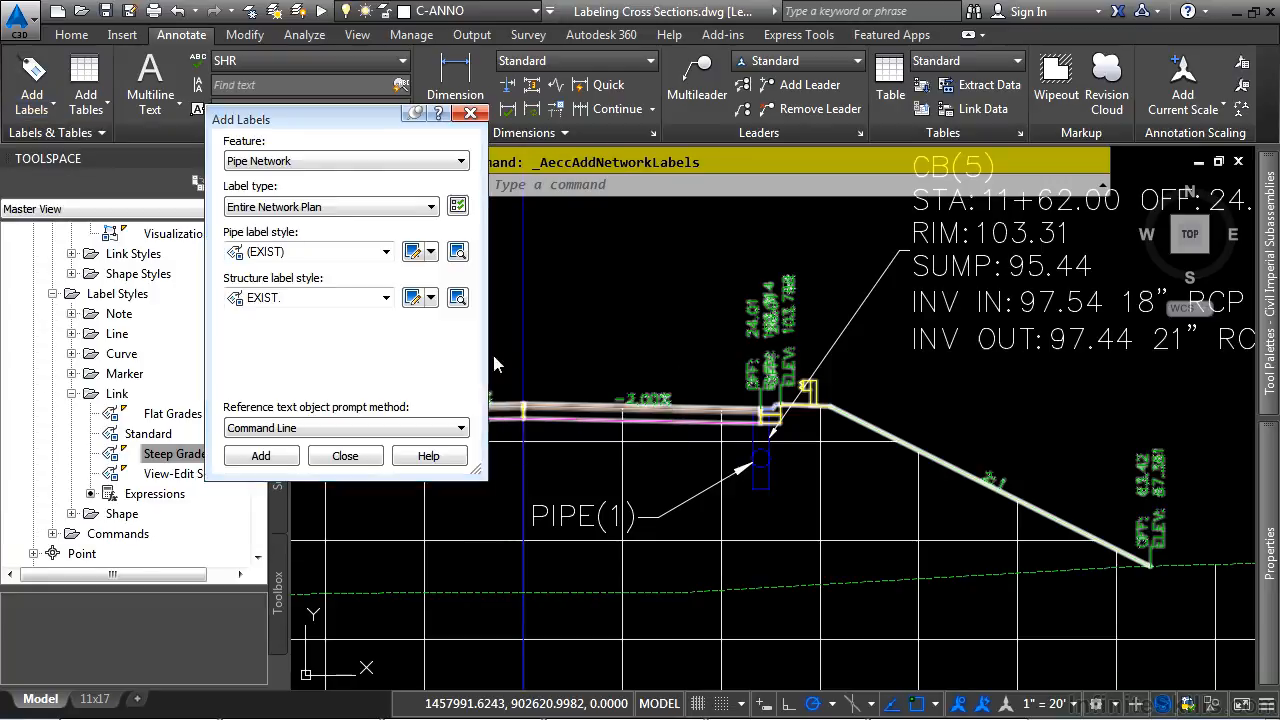
click(335, 204)
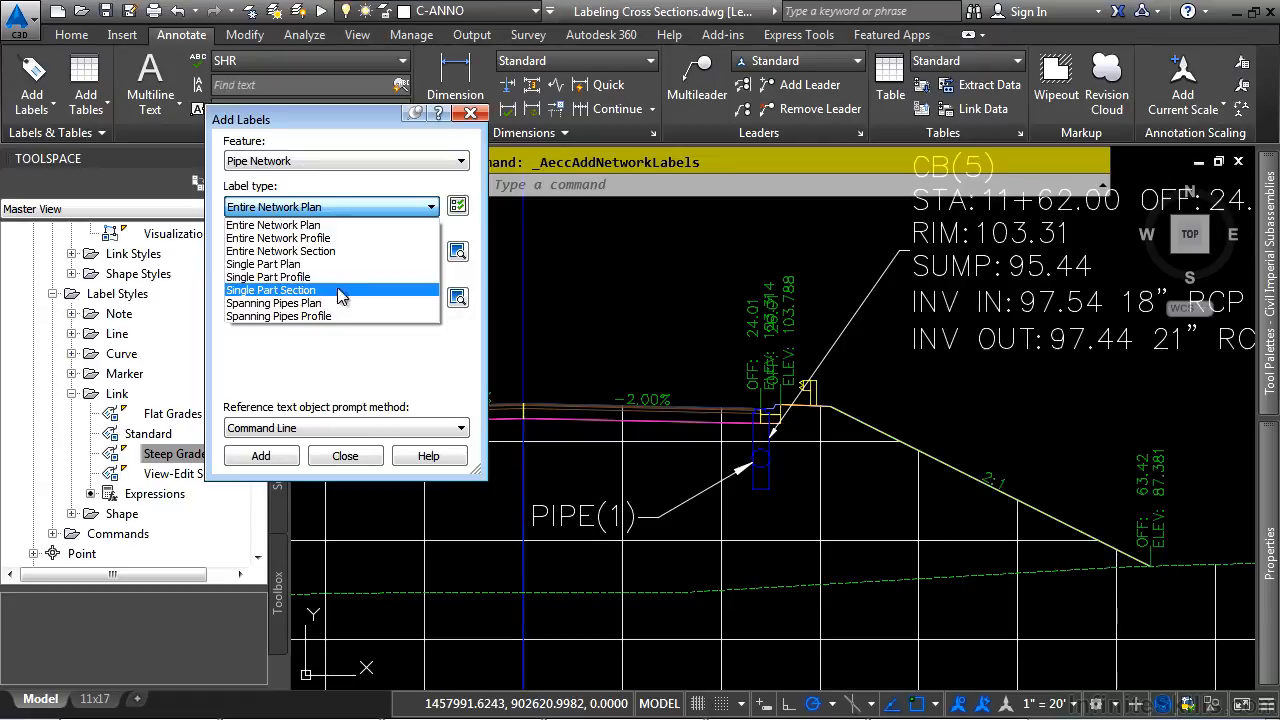
click(333, 378)
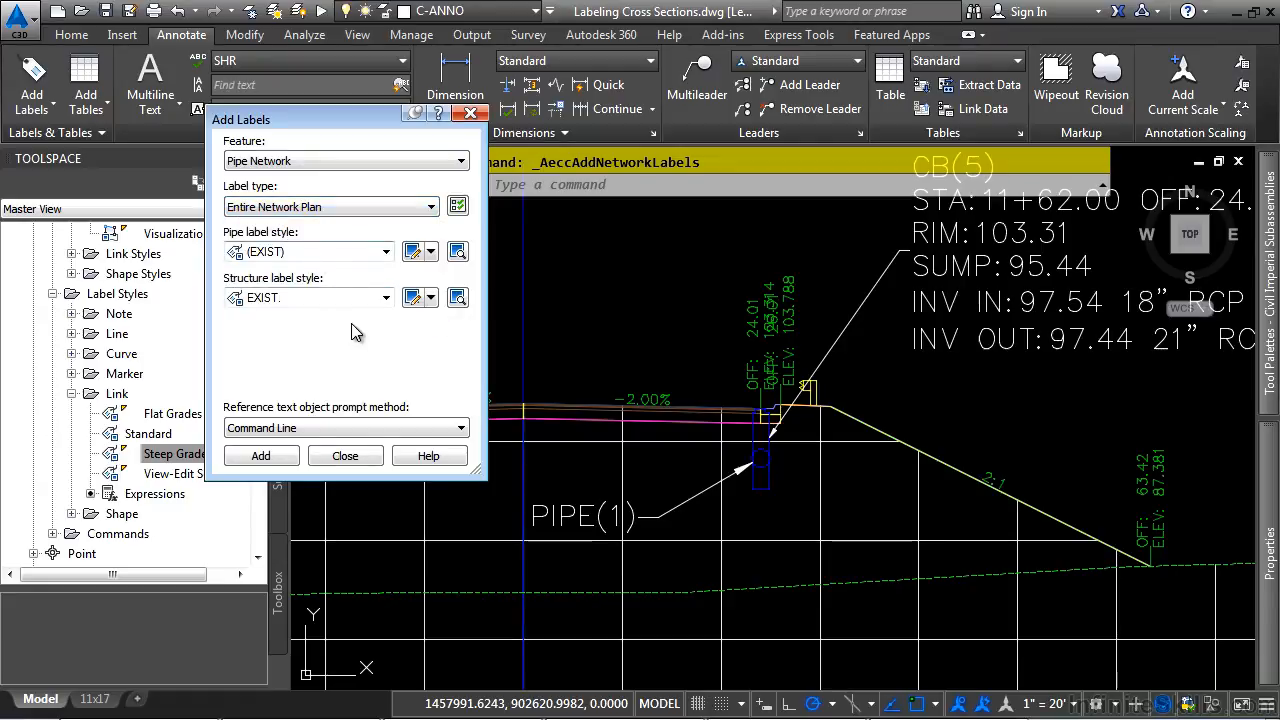
click(342, 456)
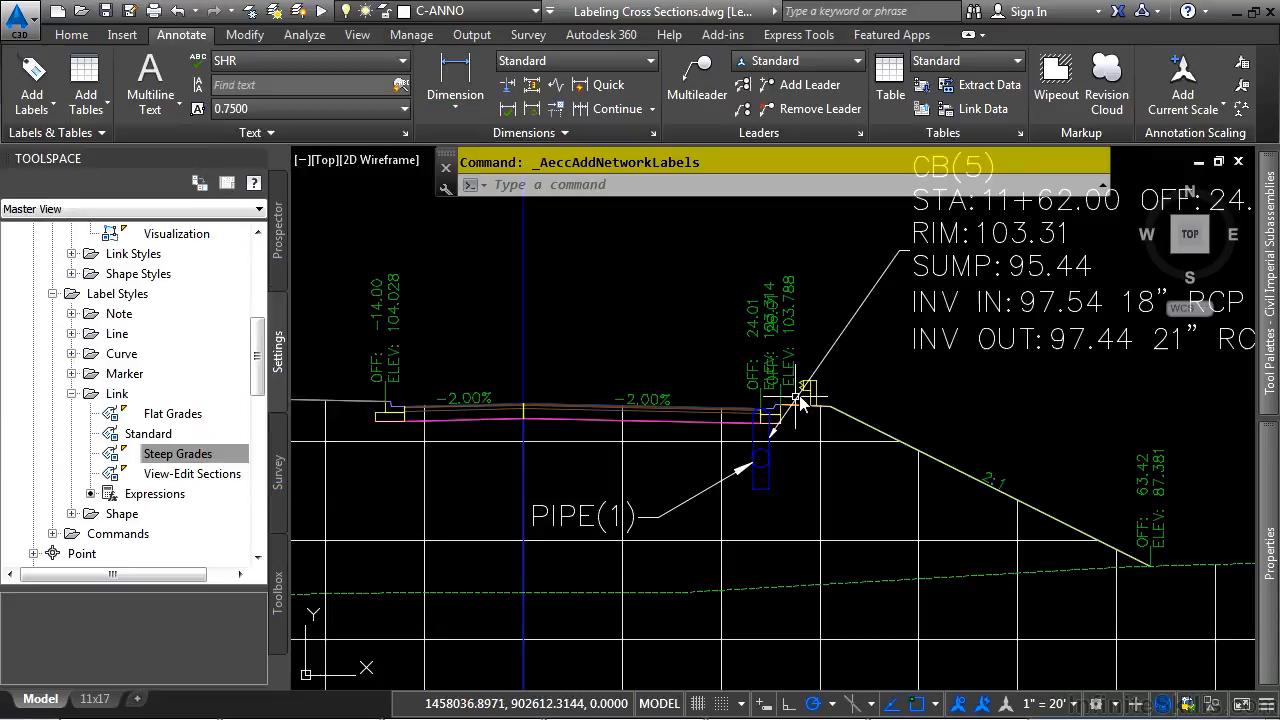
- Move the overlapping offset 24.01 elevation label to the clear area above the road in section 11+61.93, with a leader to its point
middle_drag(740, 403, 570, 509)
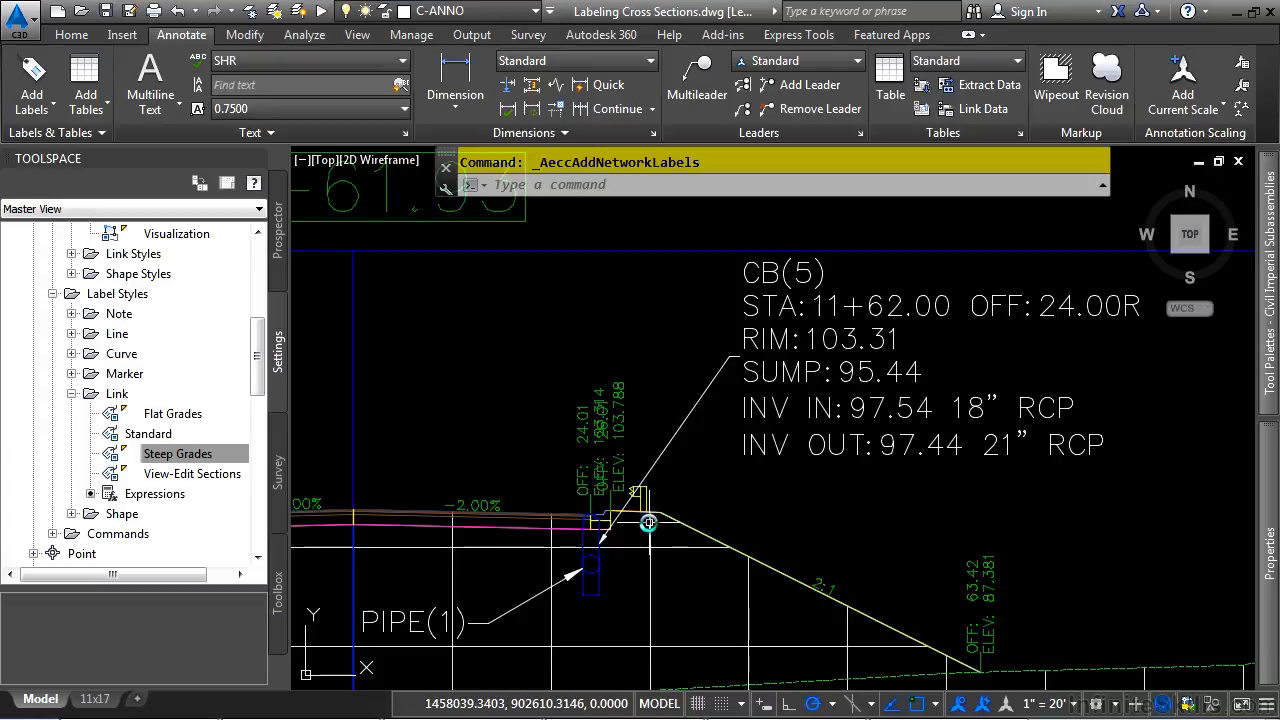
scroll(628, 481, up, 4)
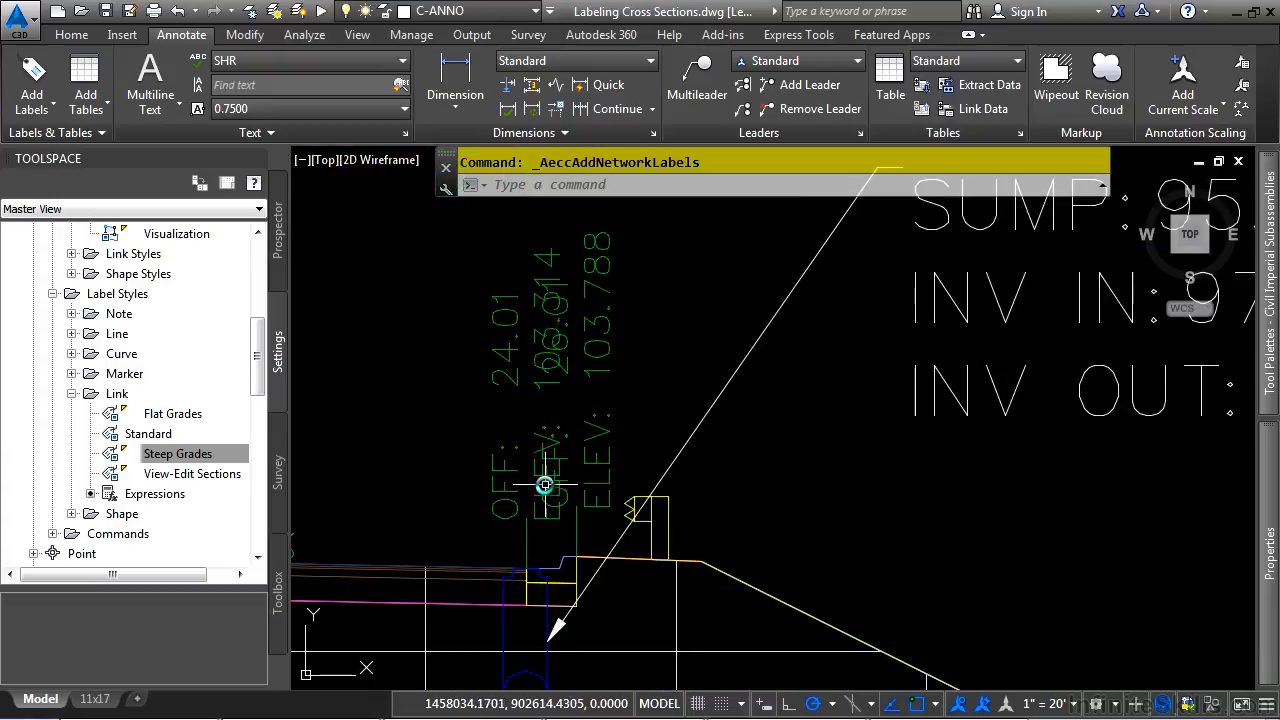
middle_drag(499, 471, 705, 397)
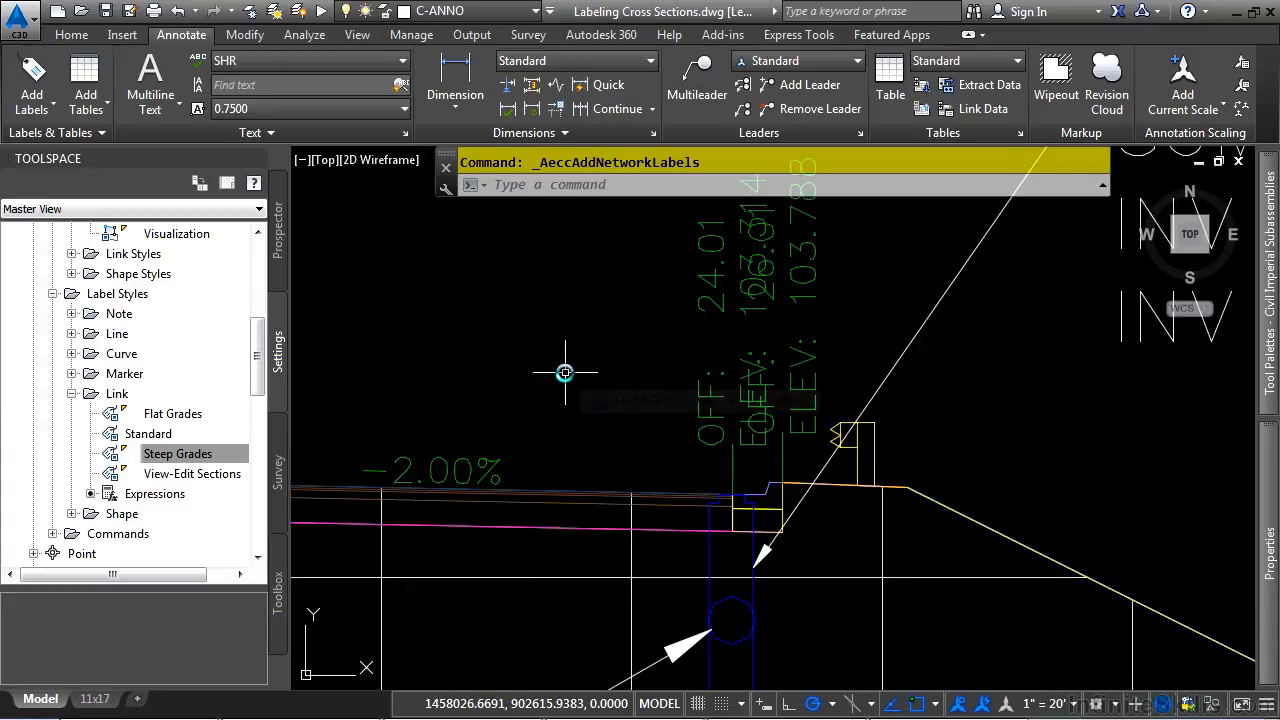
click(701, 420)
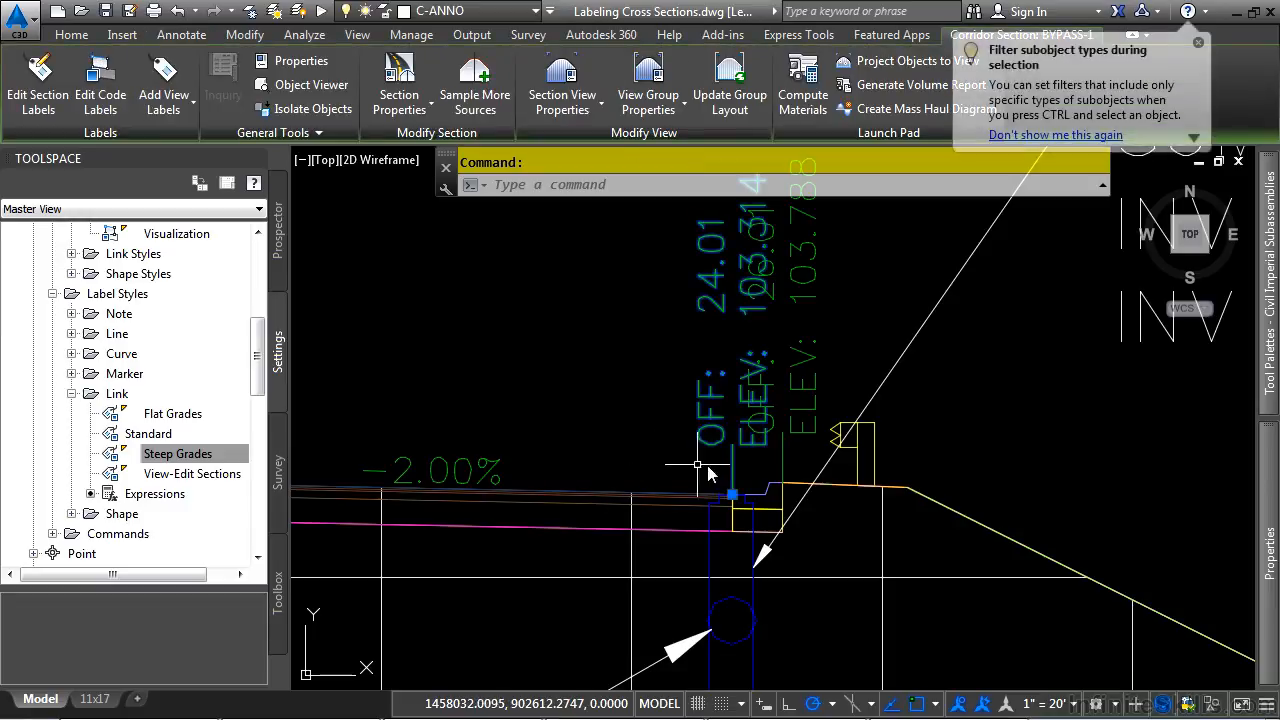
click(737, 496)
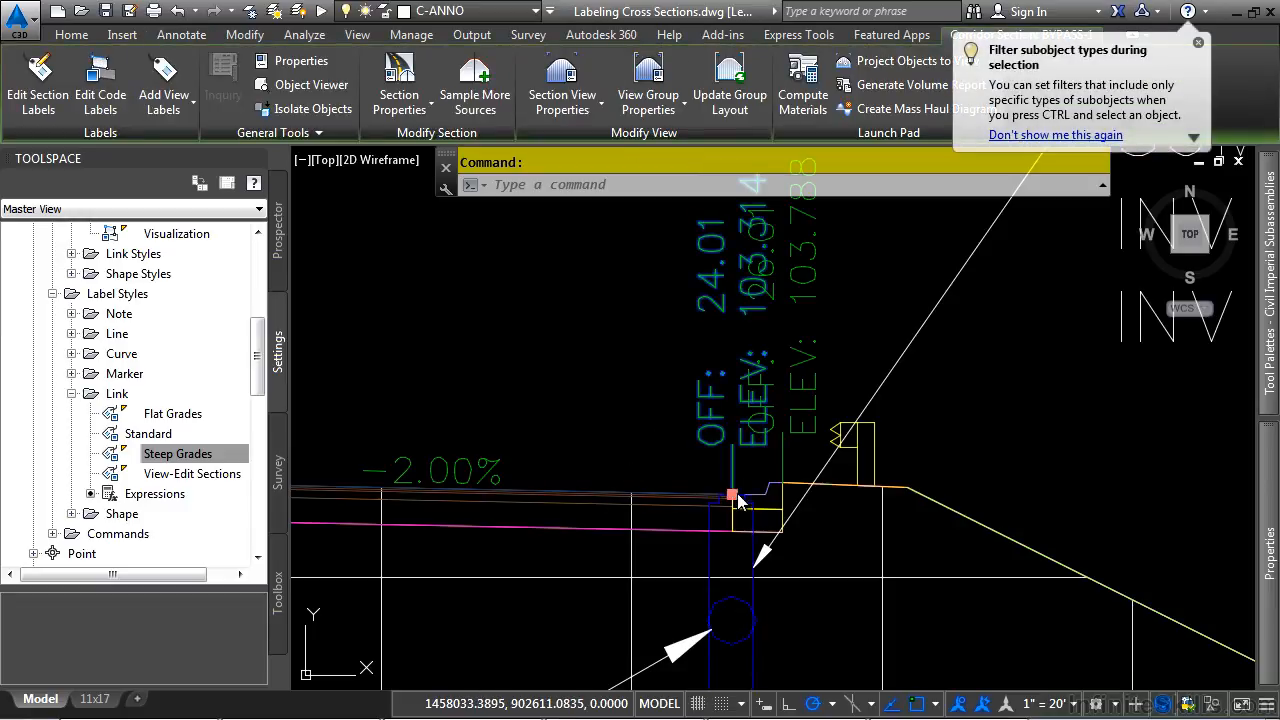
click(602, 264)
middle_drag(514, 386, 706, 374)
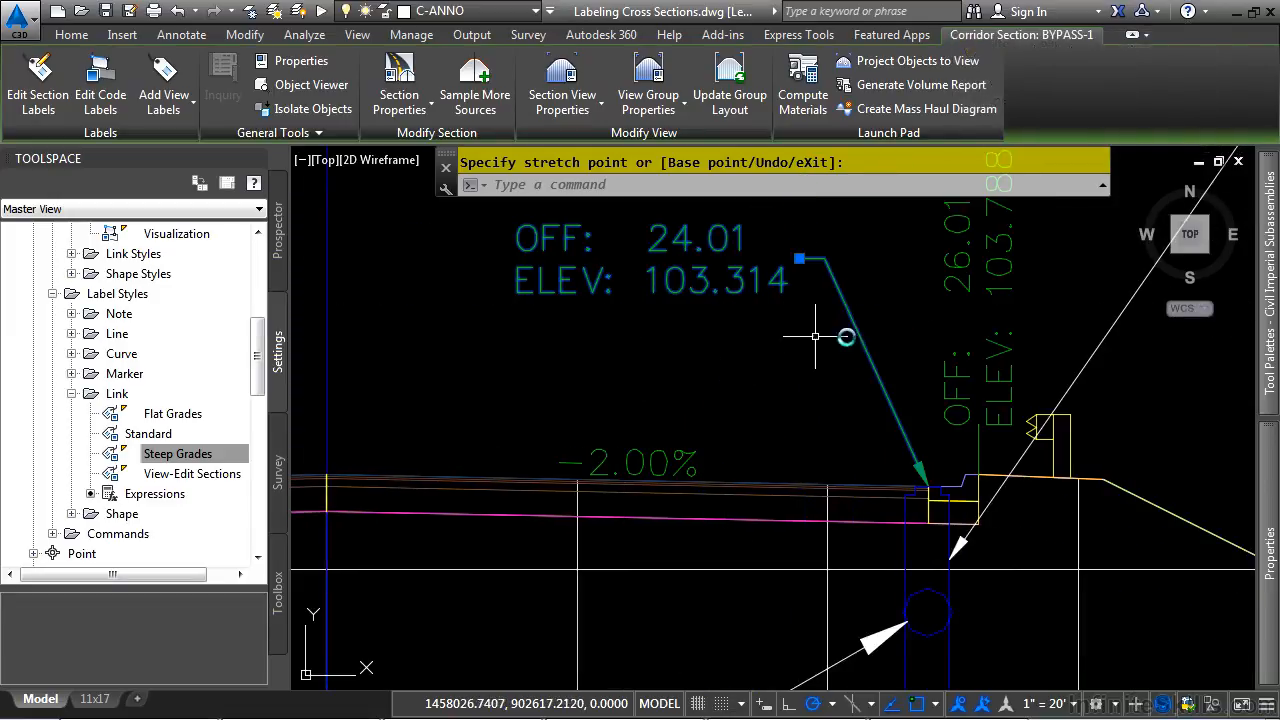
key(Escape)
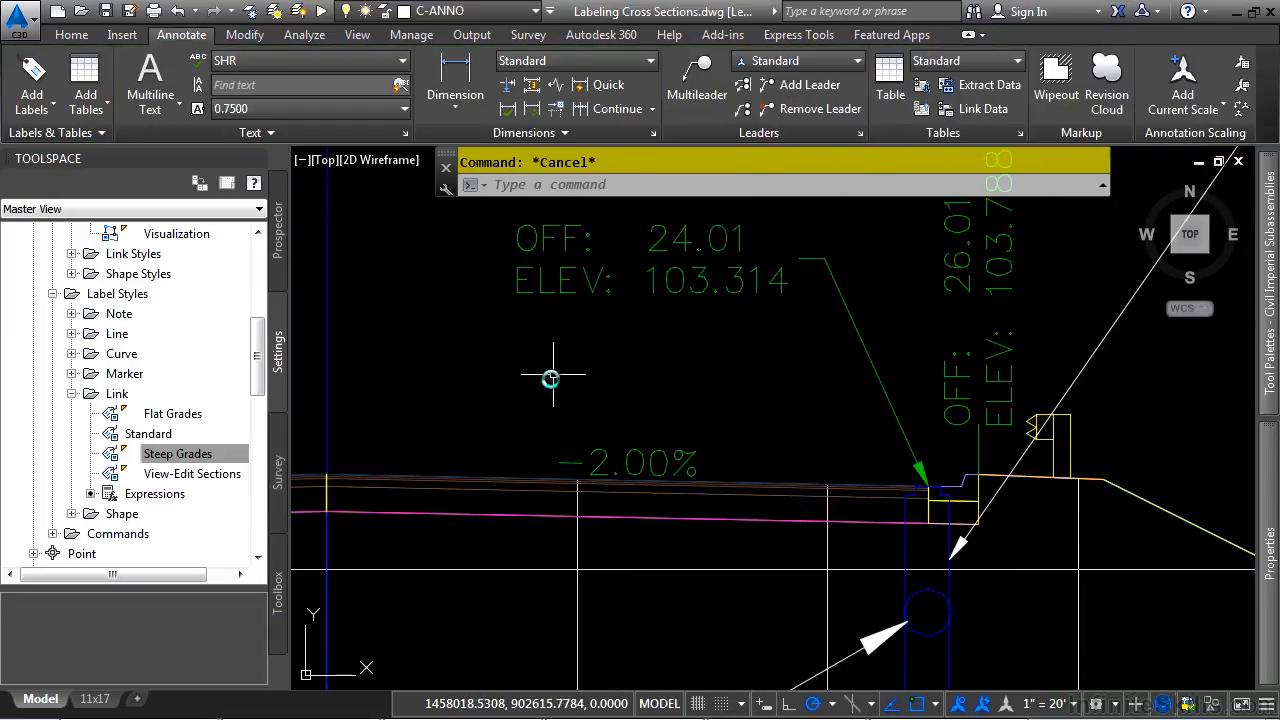
- Add a Major Offset label entry with the Offset and Elevation style to the BYPASS-1 surface section at 13+00.00
scroll(544, 388, down, 8)
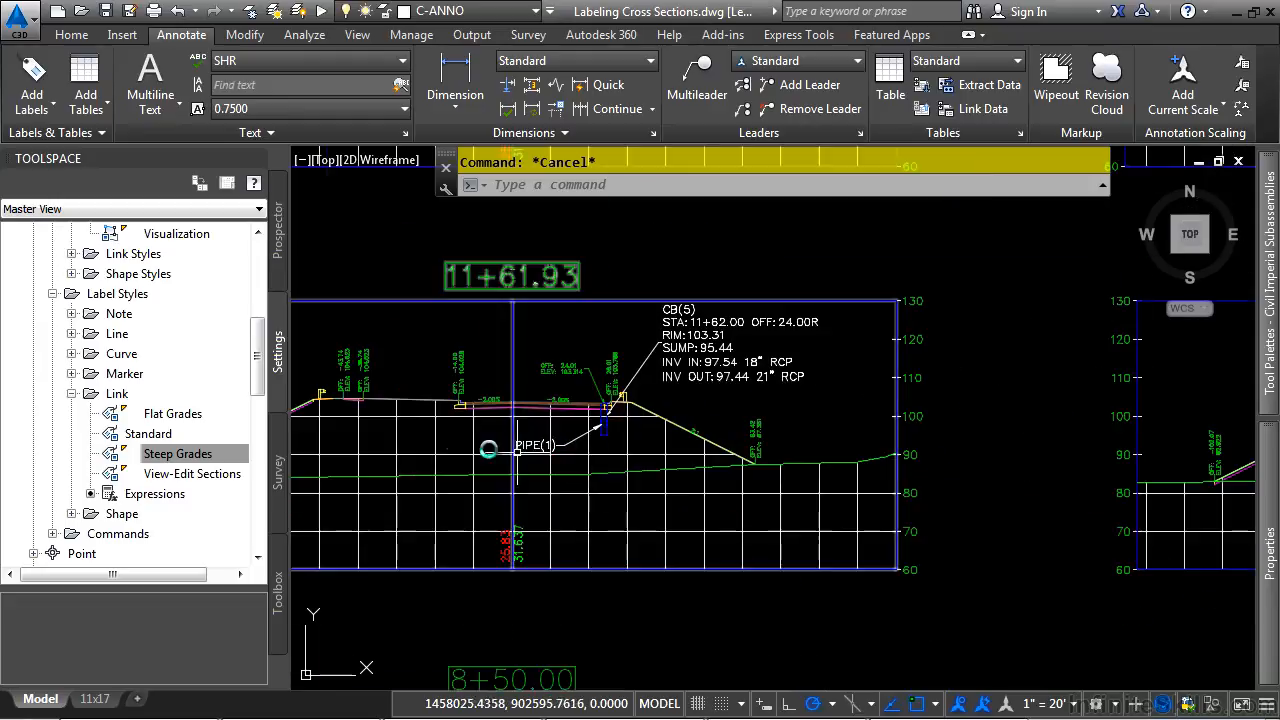
scroll(441, 407, down, 6)
middle_drag(413, 467, 1063, 415)
middle_drag(634, 547, 1011, 286)
middle_drag(606, 518, 1010, 381)
scroll(944, 401, down, 6)
middle_drag(679, 482, 885, 363)
scroll(682, 438, up, 6)
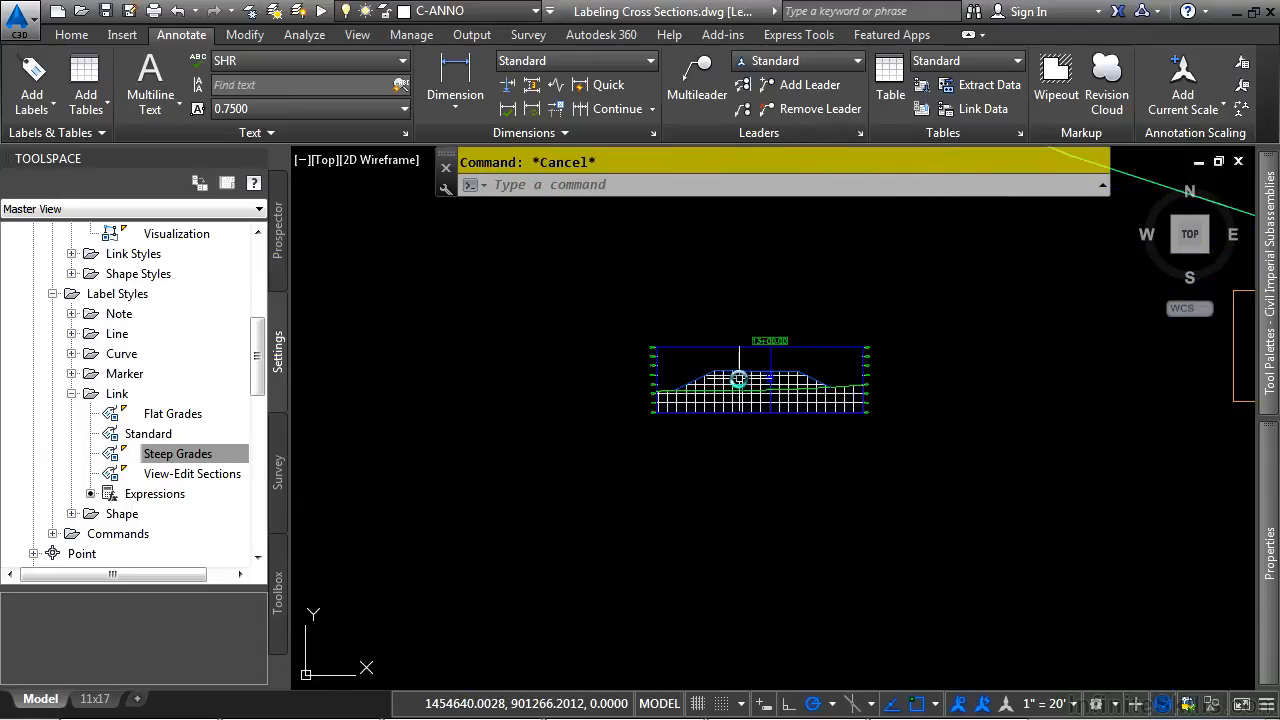
scroll(737, 374, up, 8)
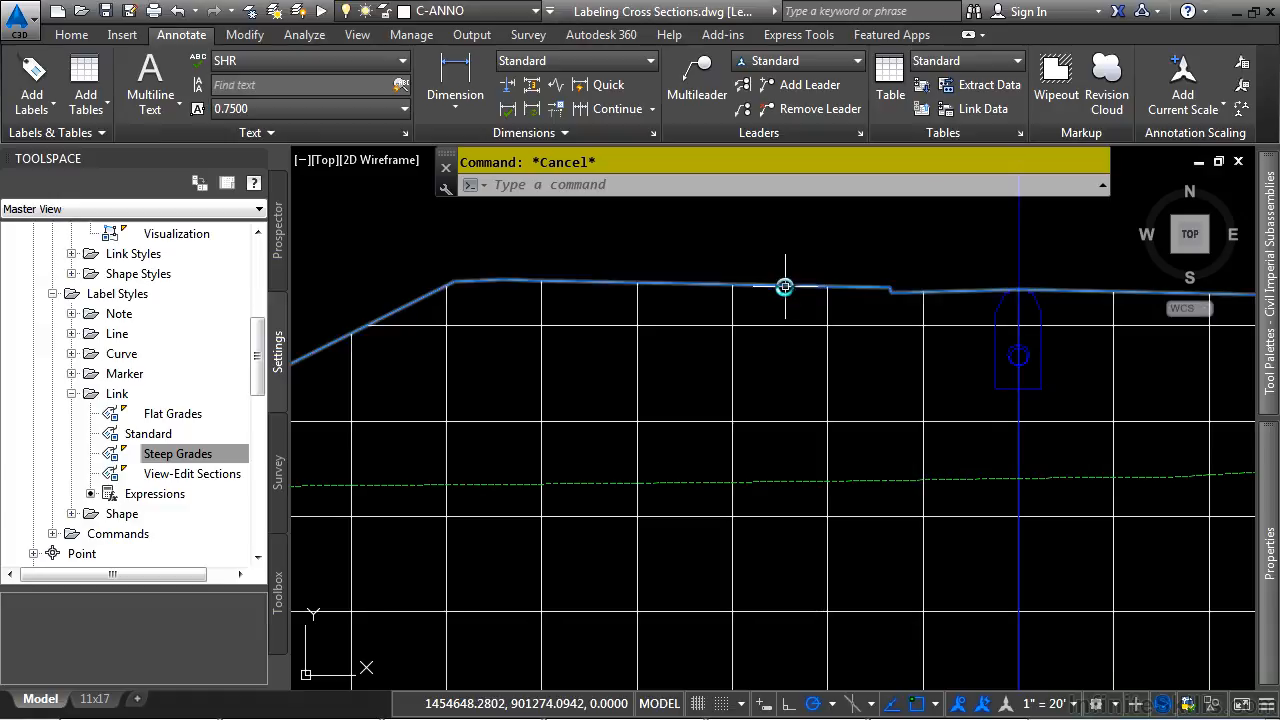
click(458, 281)
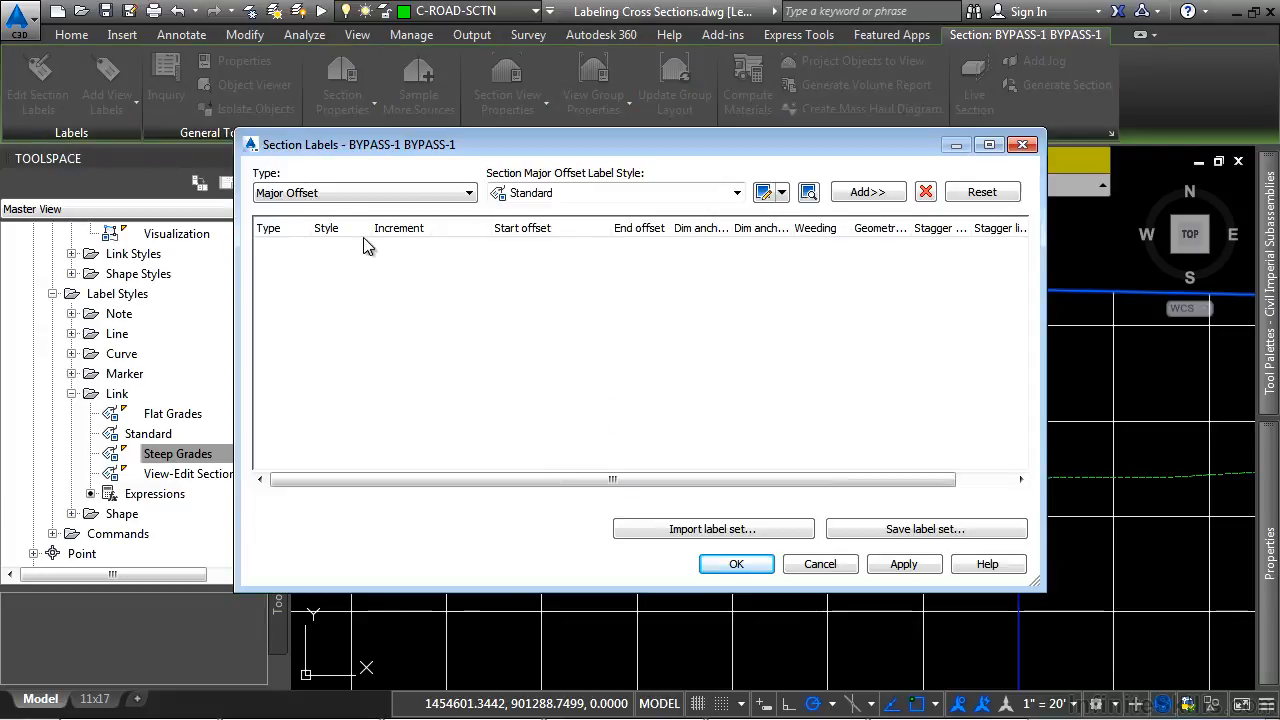
click(383, 190)
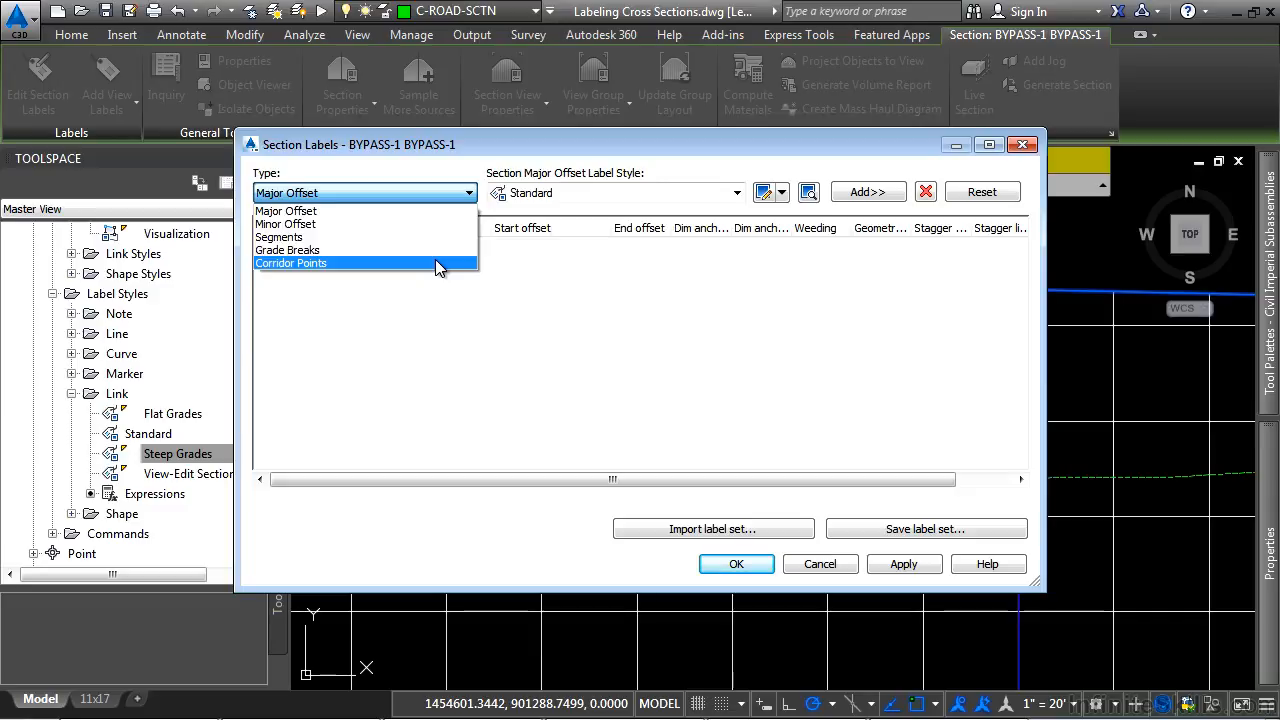
click(560, 193)
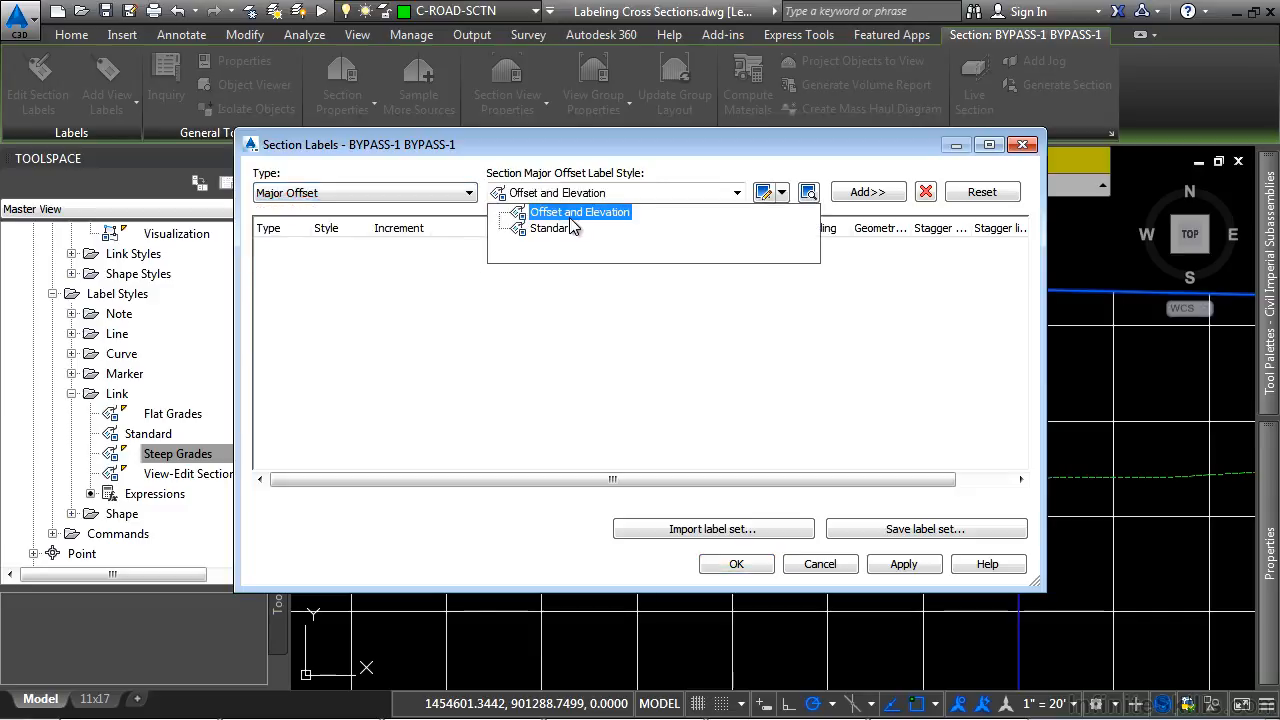
click(566, 217)
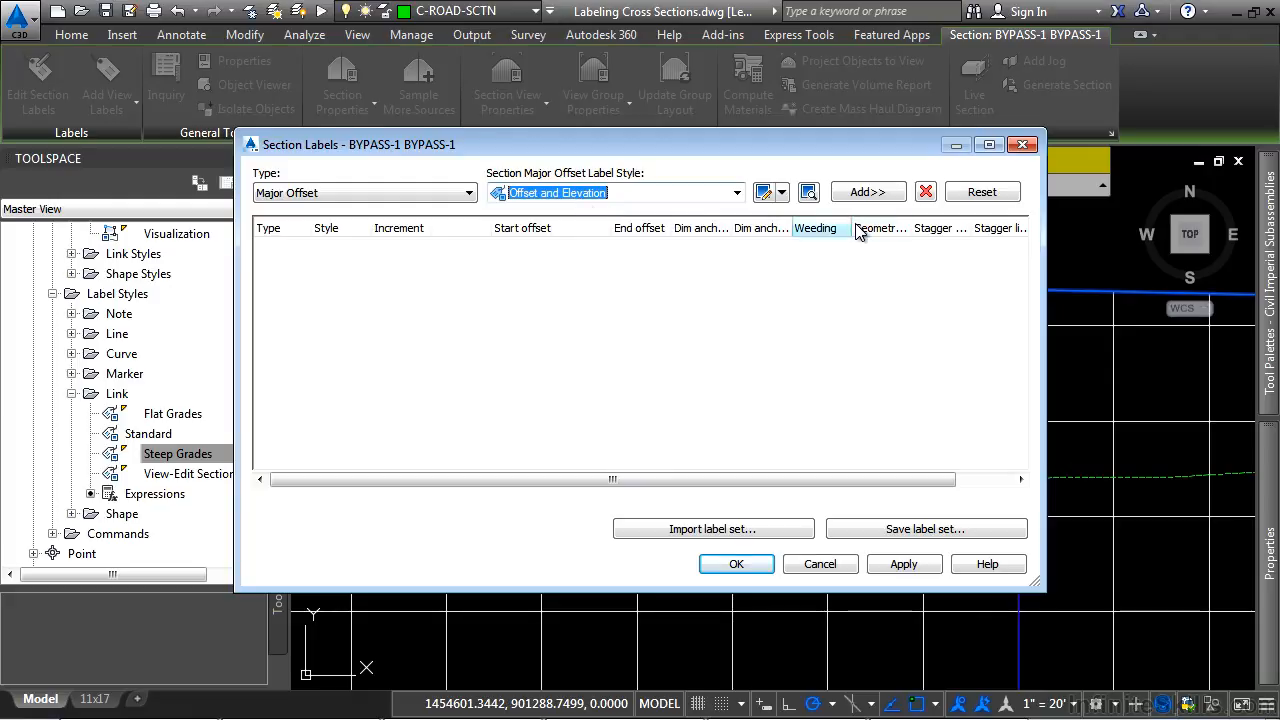
click(867, 192)
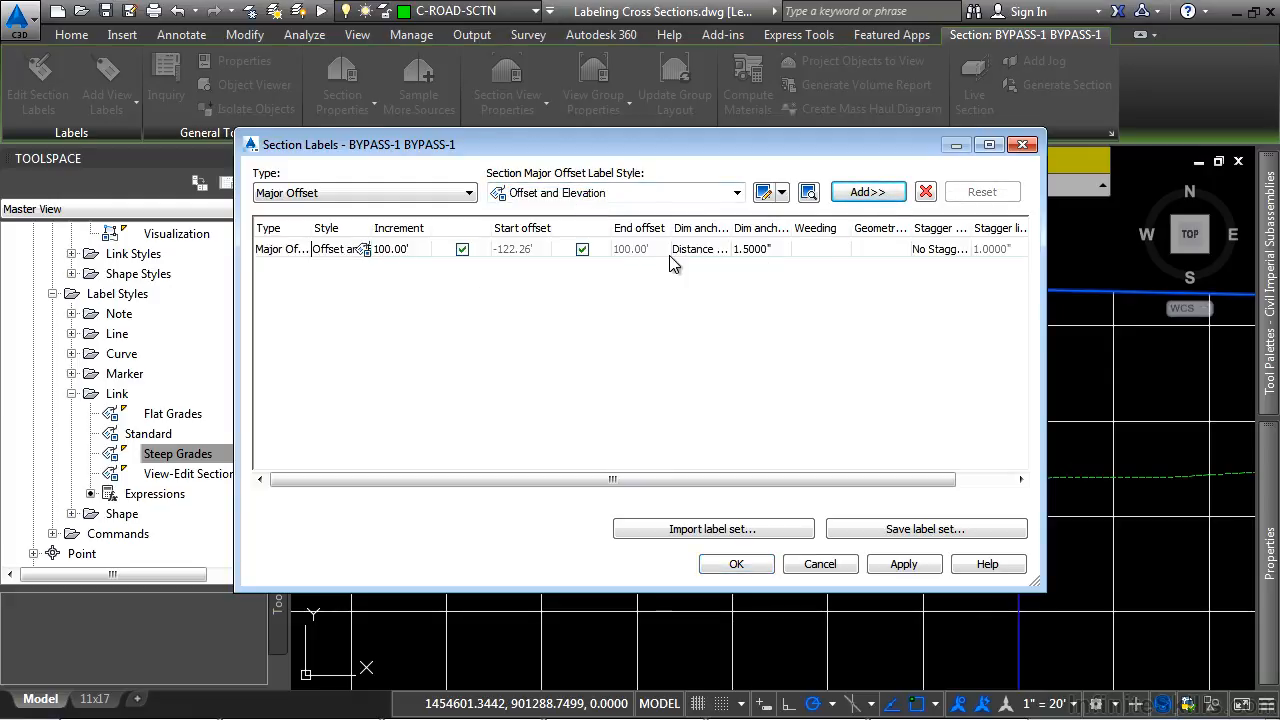
- Set the major offset increment to 25 feet and the dimension anchor value to 0, and accept the section labels
click(393, 250)
text(25)
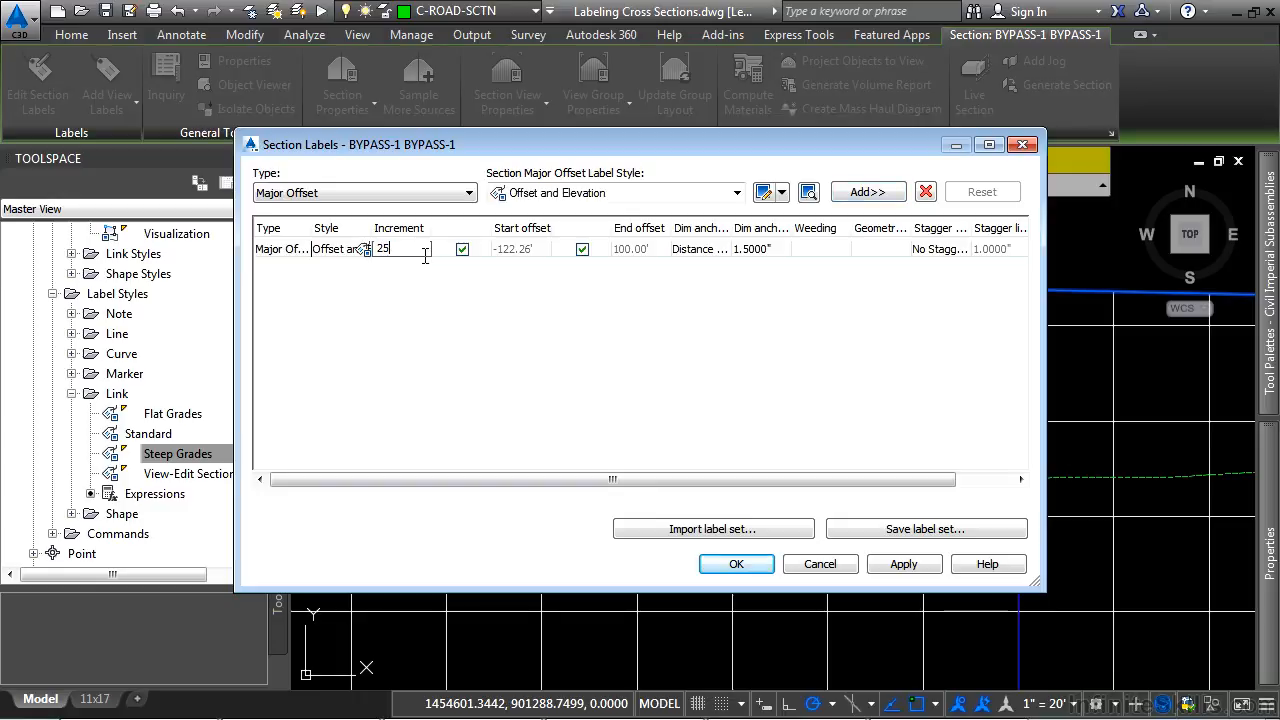
click(777, 249)
text(0)
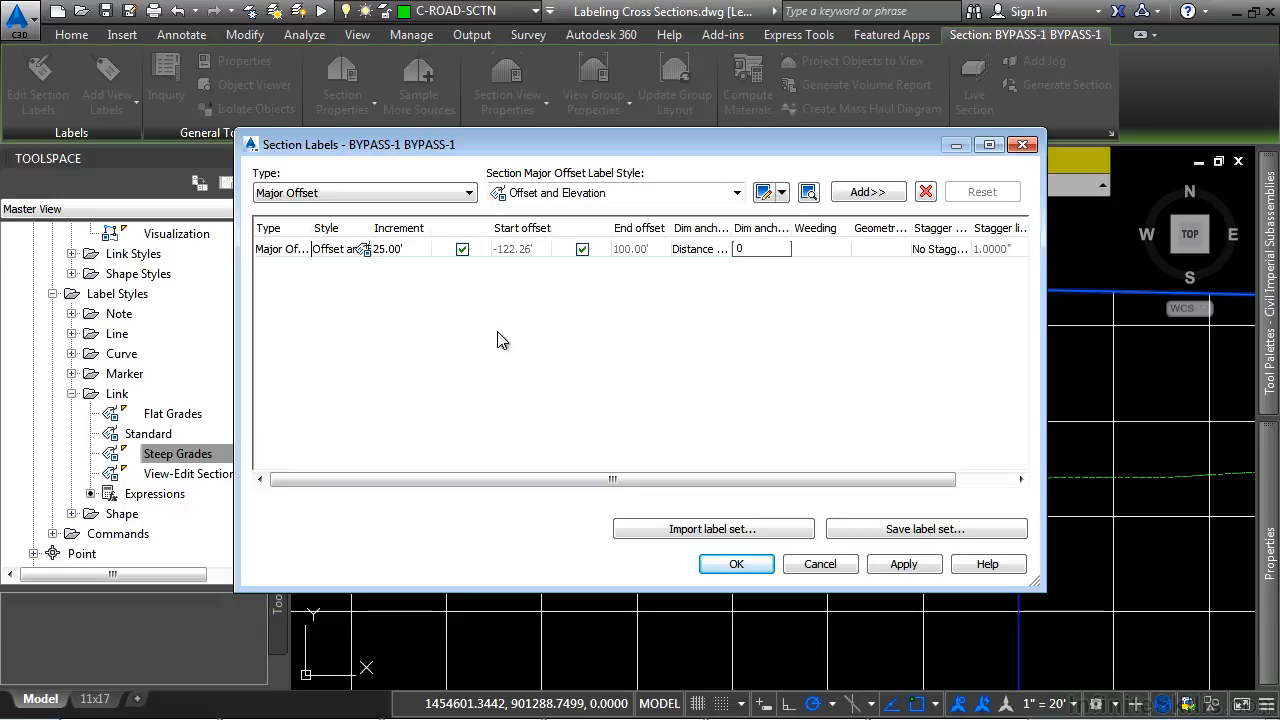
click(736, 565)
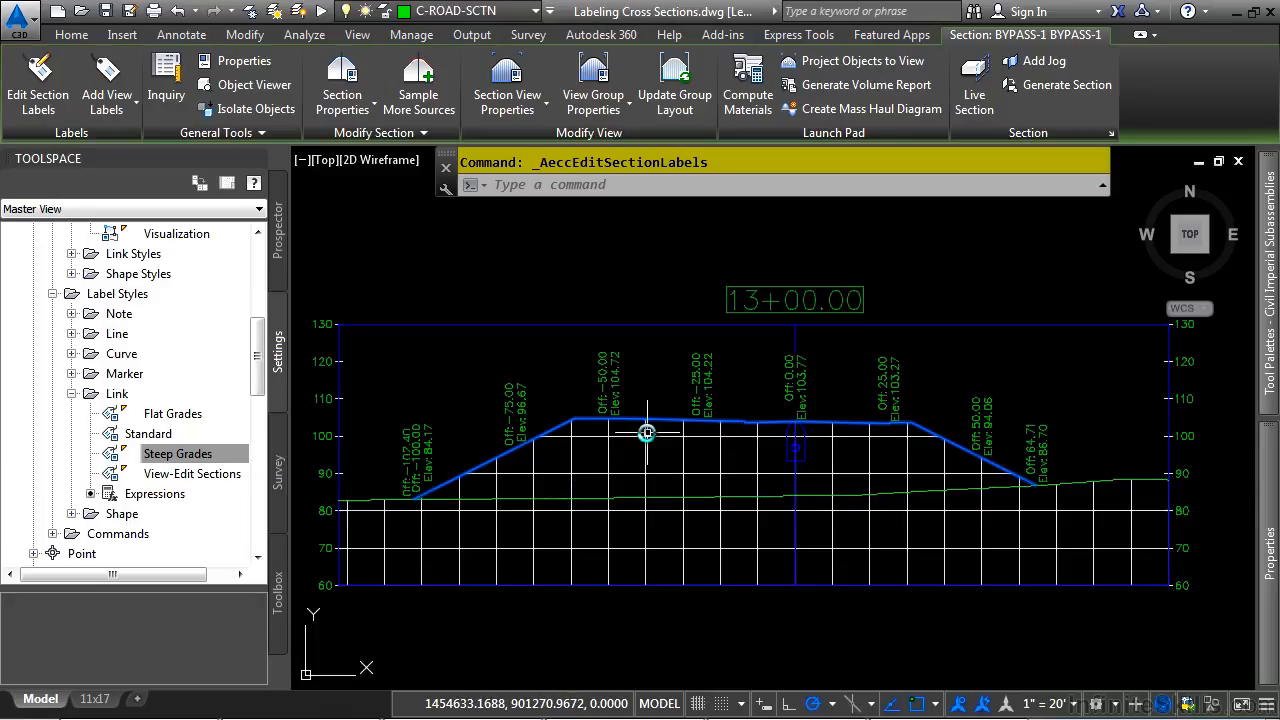
scroll(646, 432, up, 1)
scroll(780, 435, up, 1)
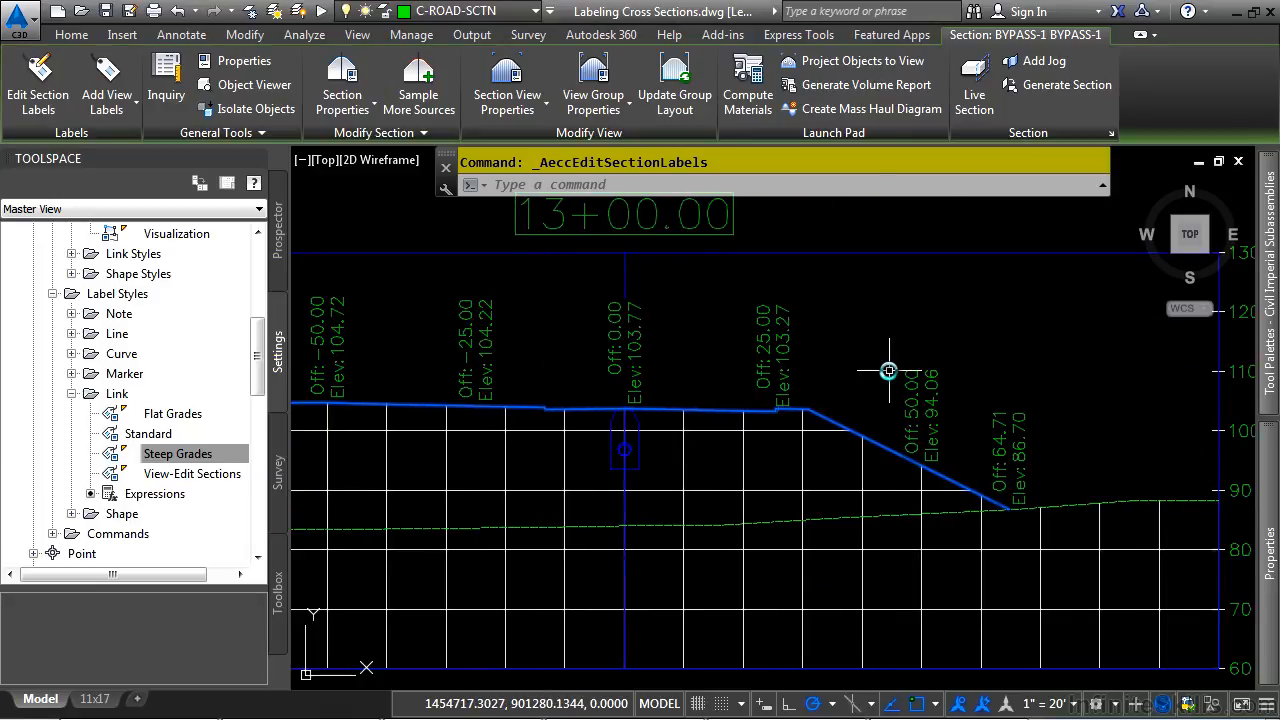
key(Escape)
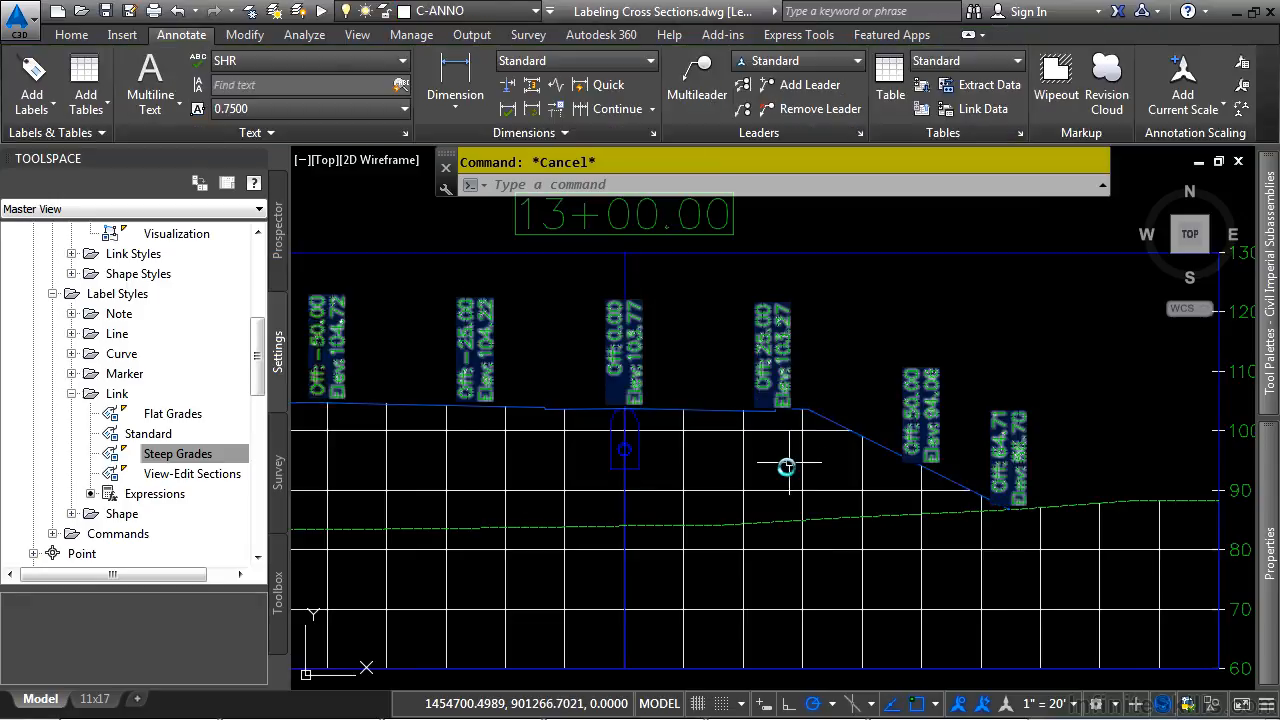
- Add an Offset Elevation label to section view 13+00.00 where the right side slope crosses the elevation 100 grid line
click(744, 472)
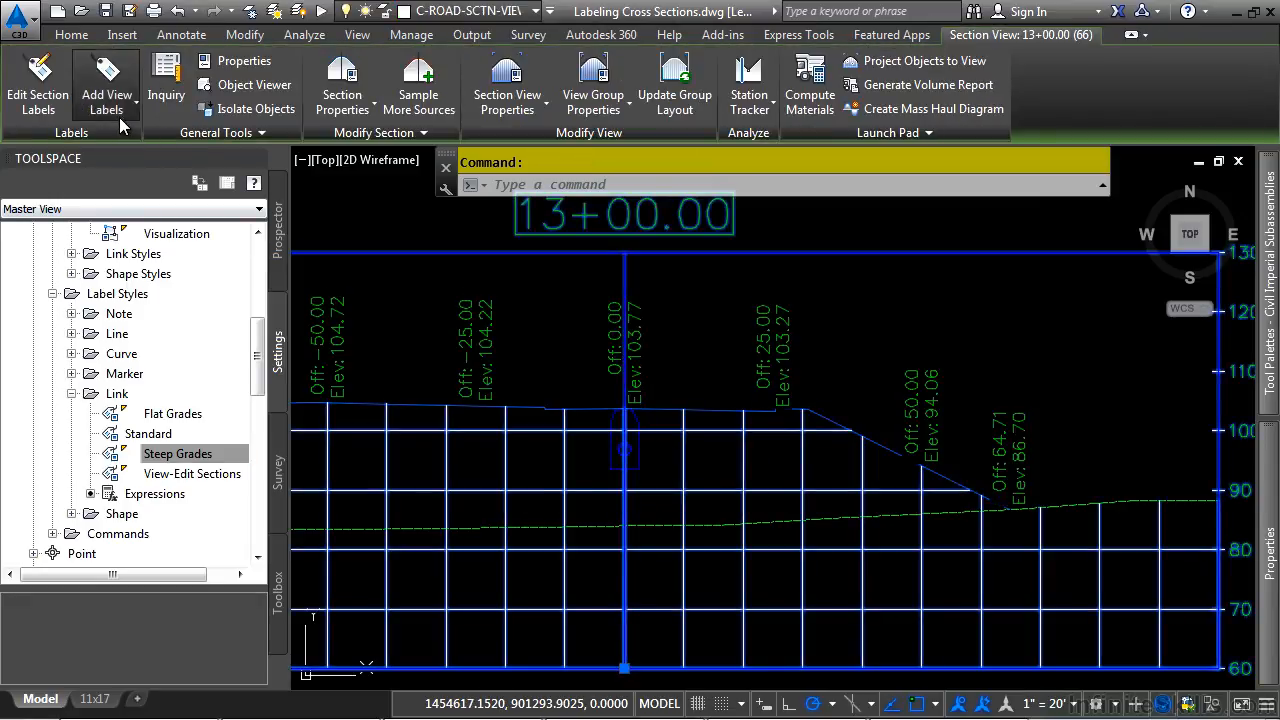
click(120, 125)
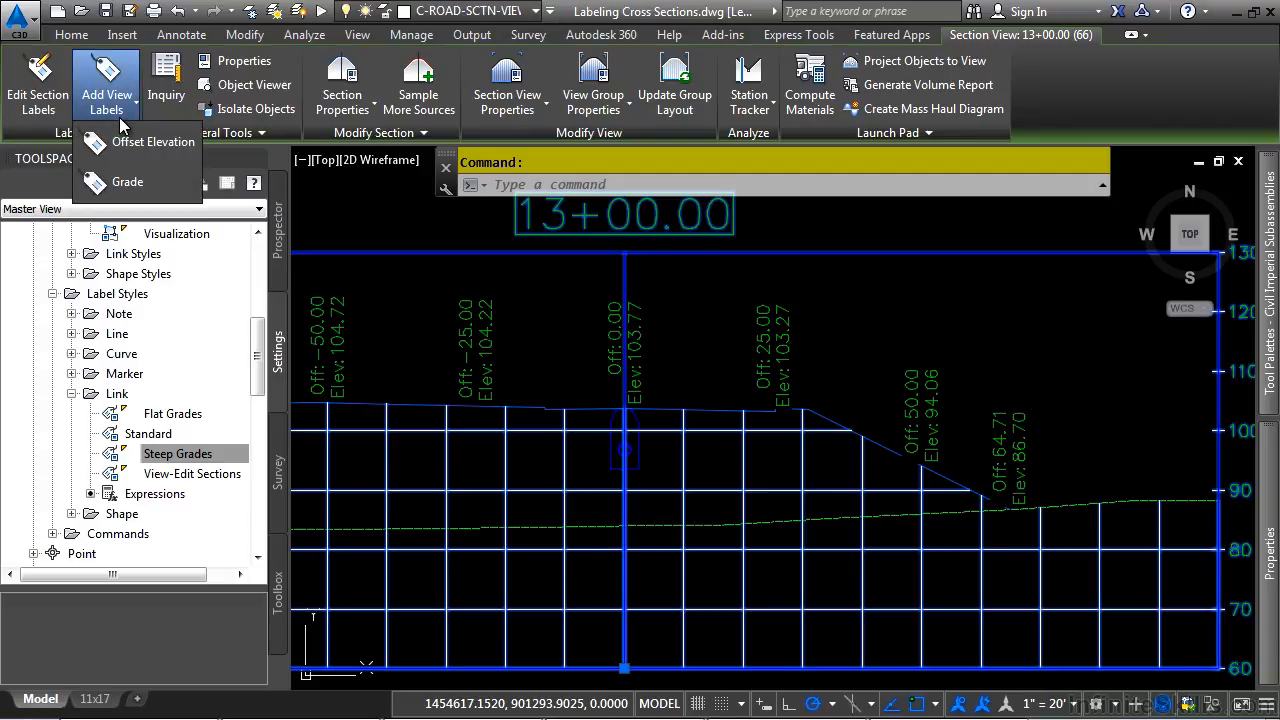
click(140, 142)
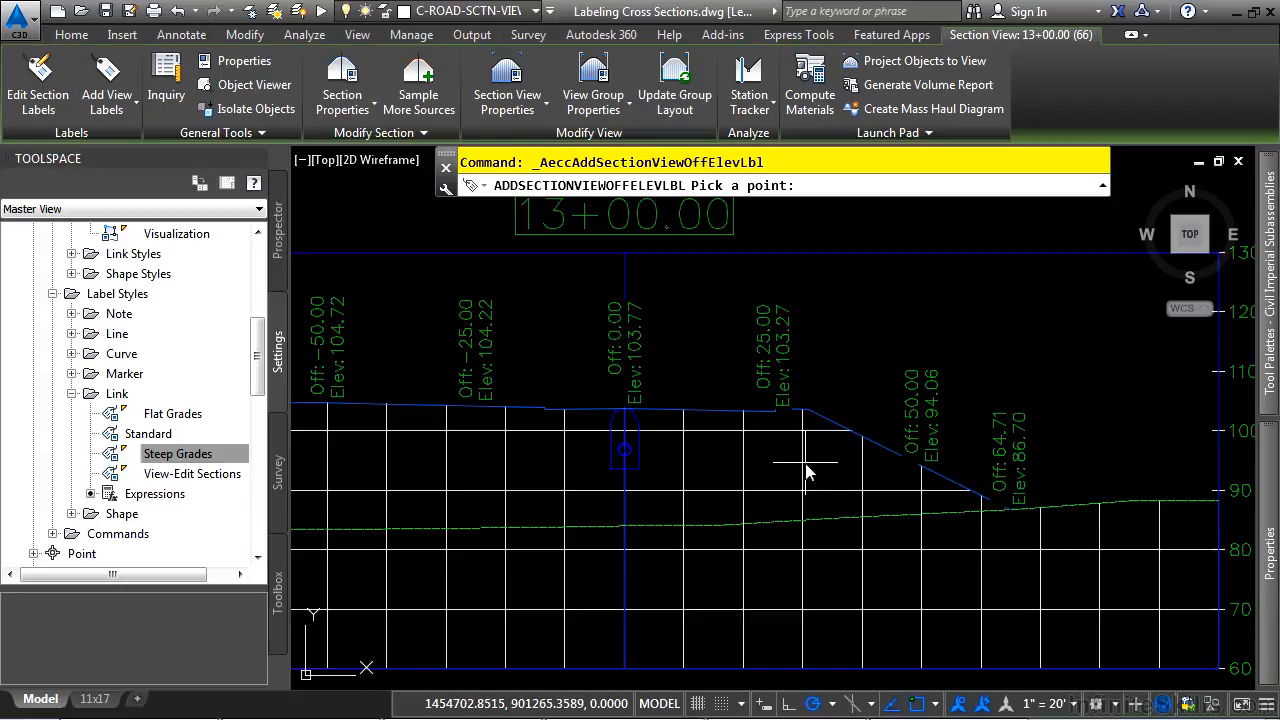
middle_drag(763, 466, 508, 431)
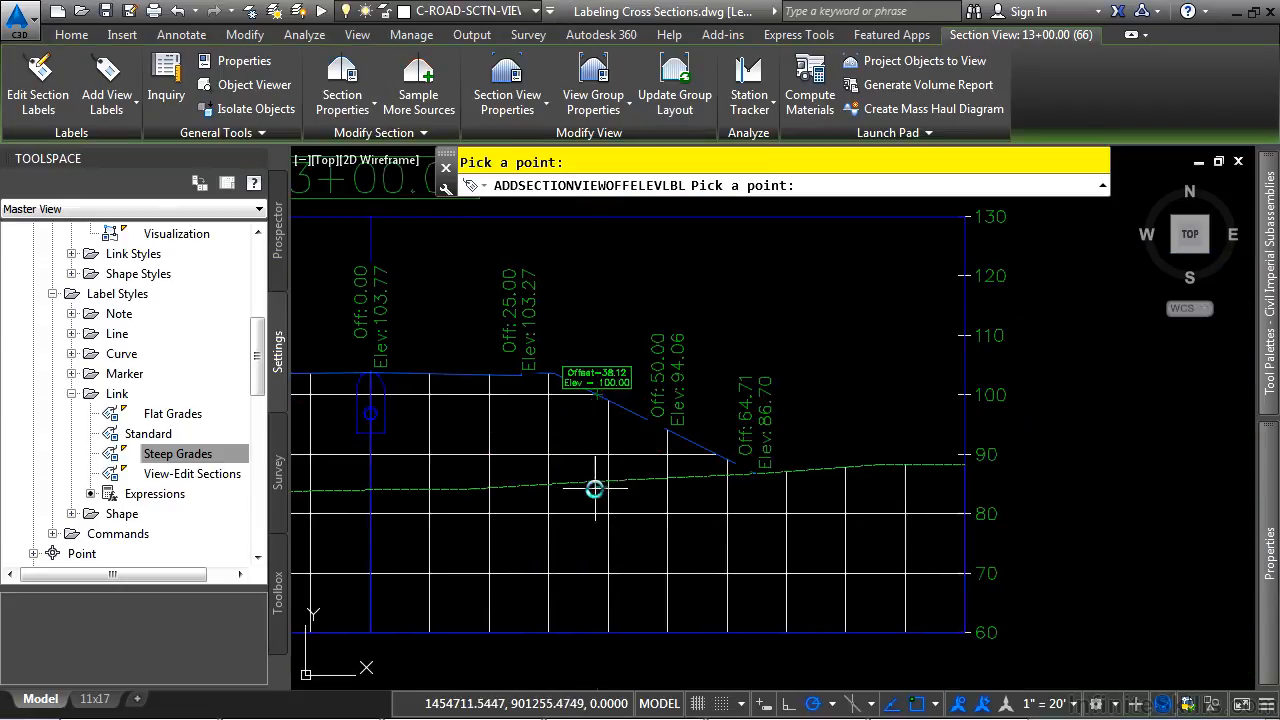
scroll(571, 443, up, 2)
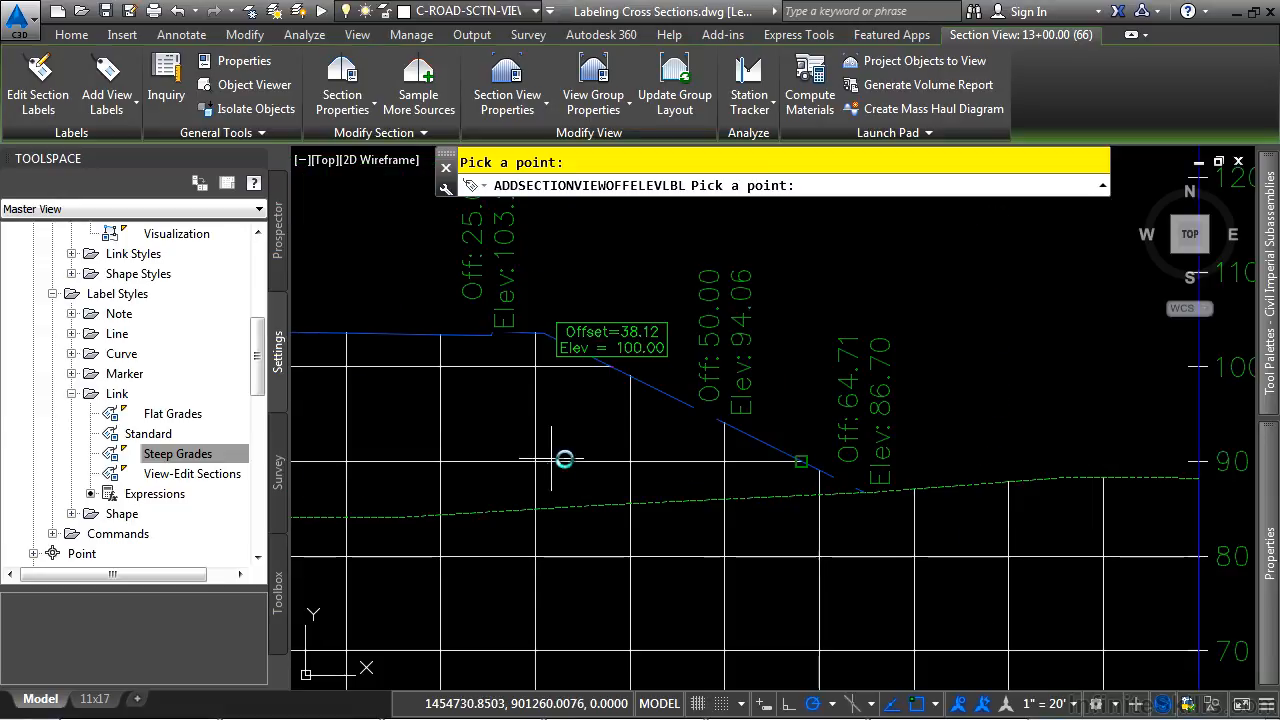
- Add Grade labels to section view 13+00.00 on the road surface right of the centerline and on the left side slope
click(113, 121)
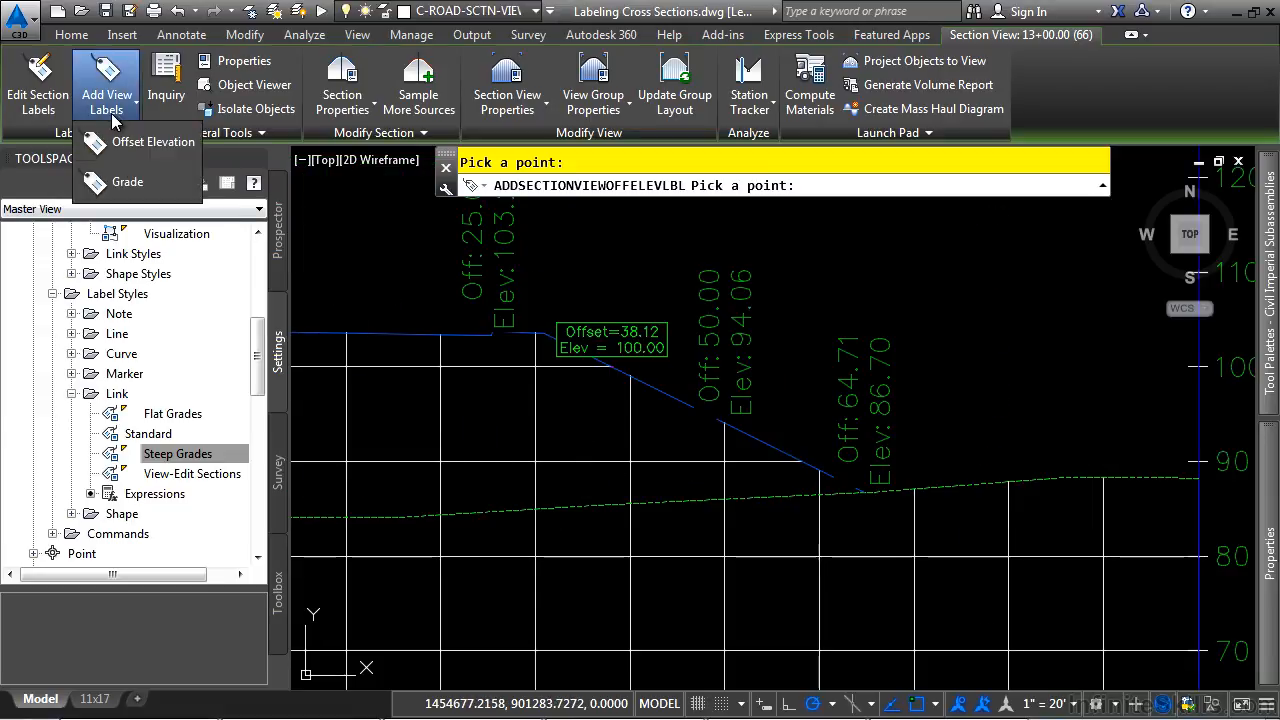
click(127, 182)
middle_drag(421, 345, 722, 407)
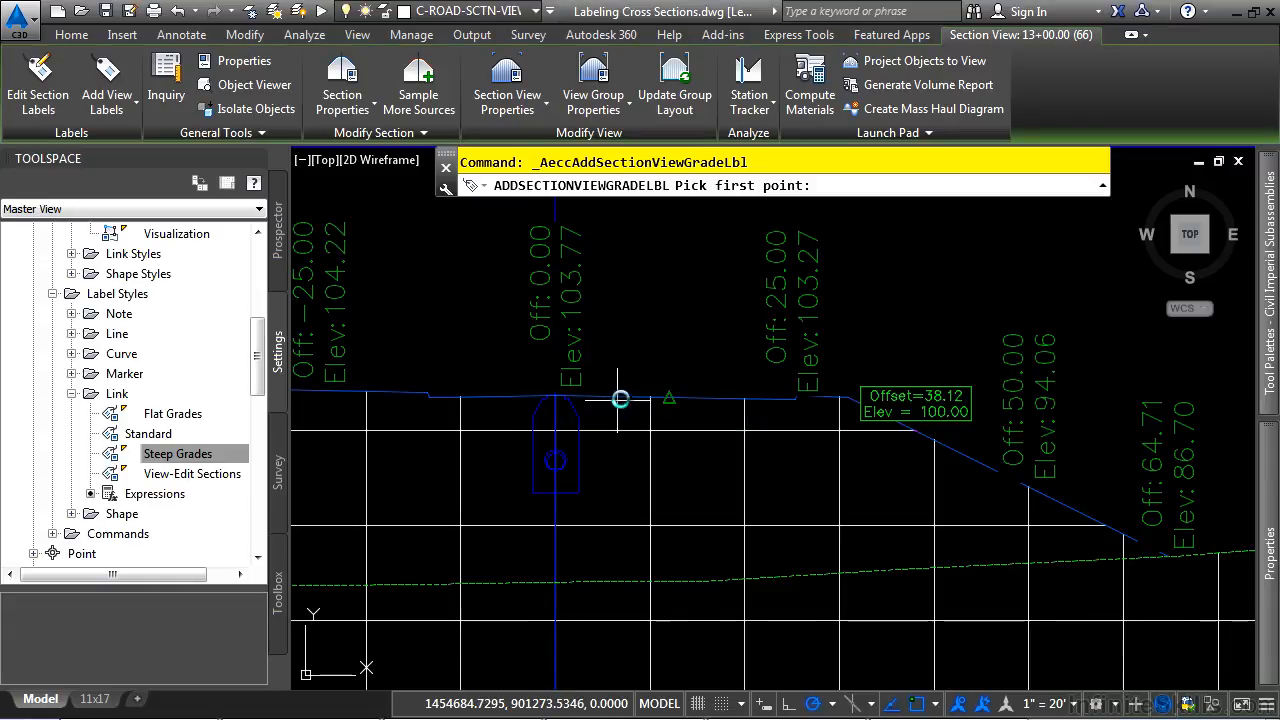
click(556, 397)
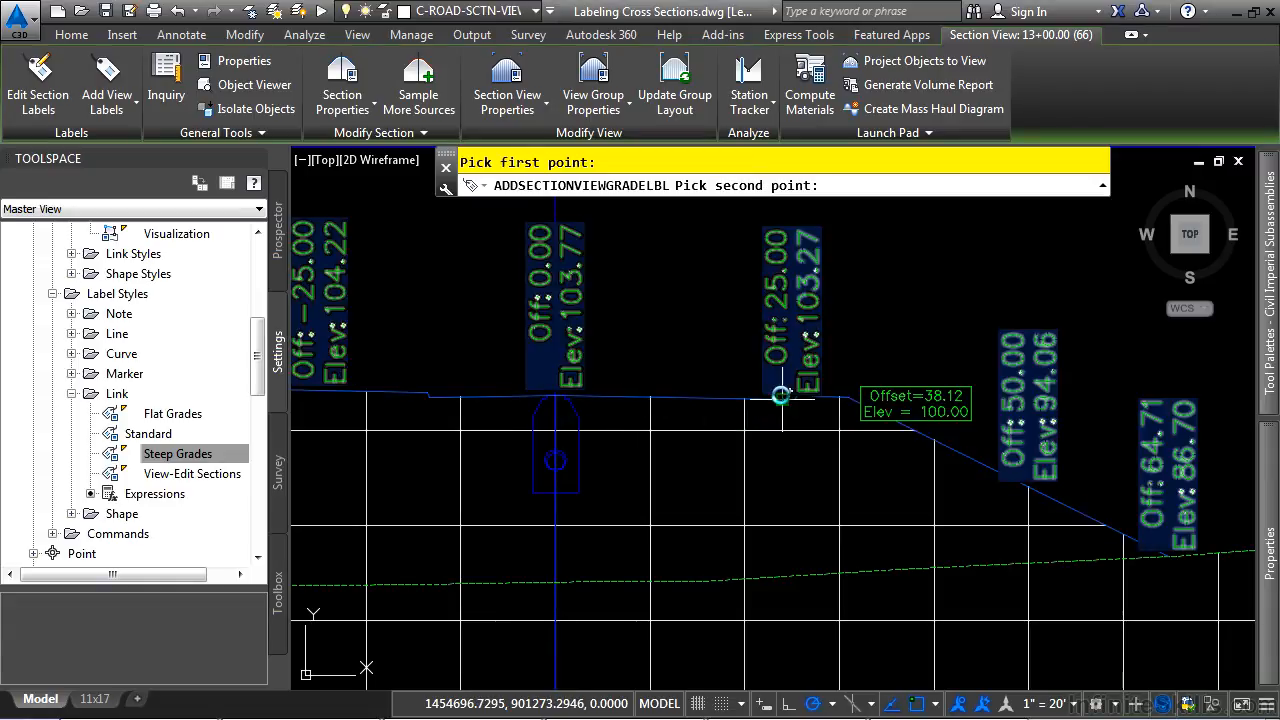
click(781, 396)
middle_drag(548, 461, 706, 329)
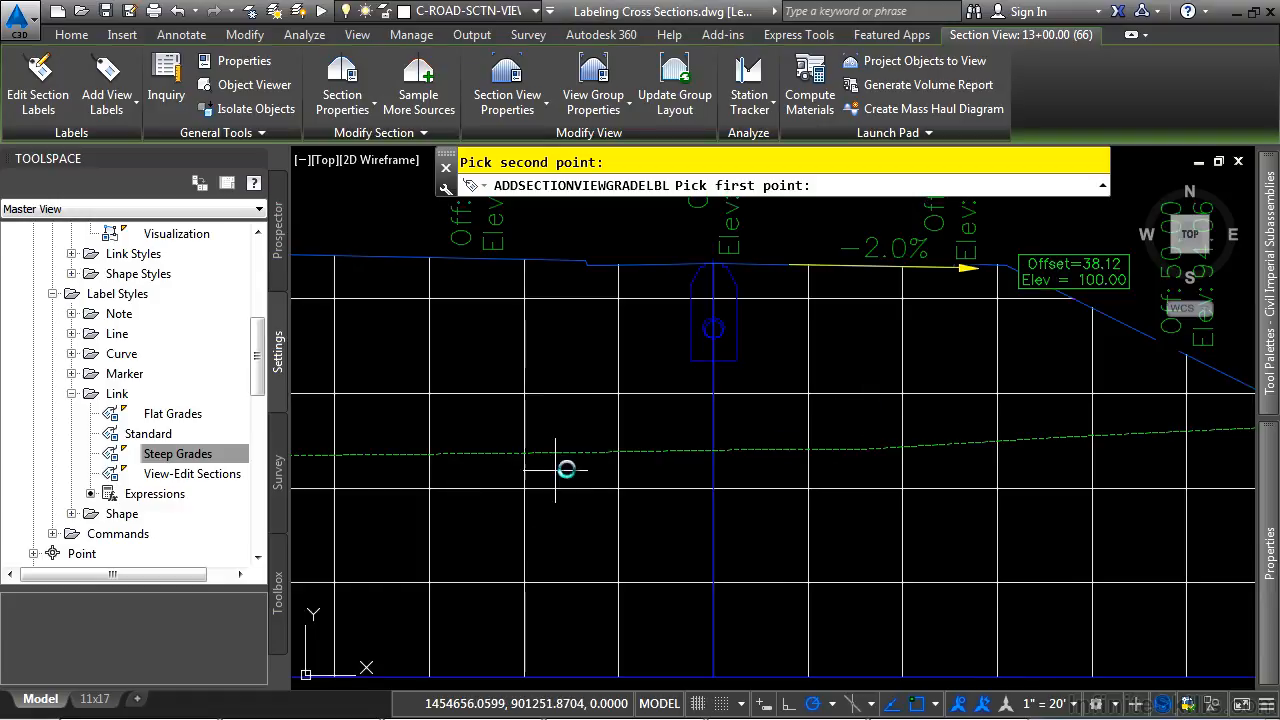
middle_drag(555, 469, 1151, 529)
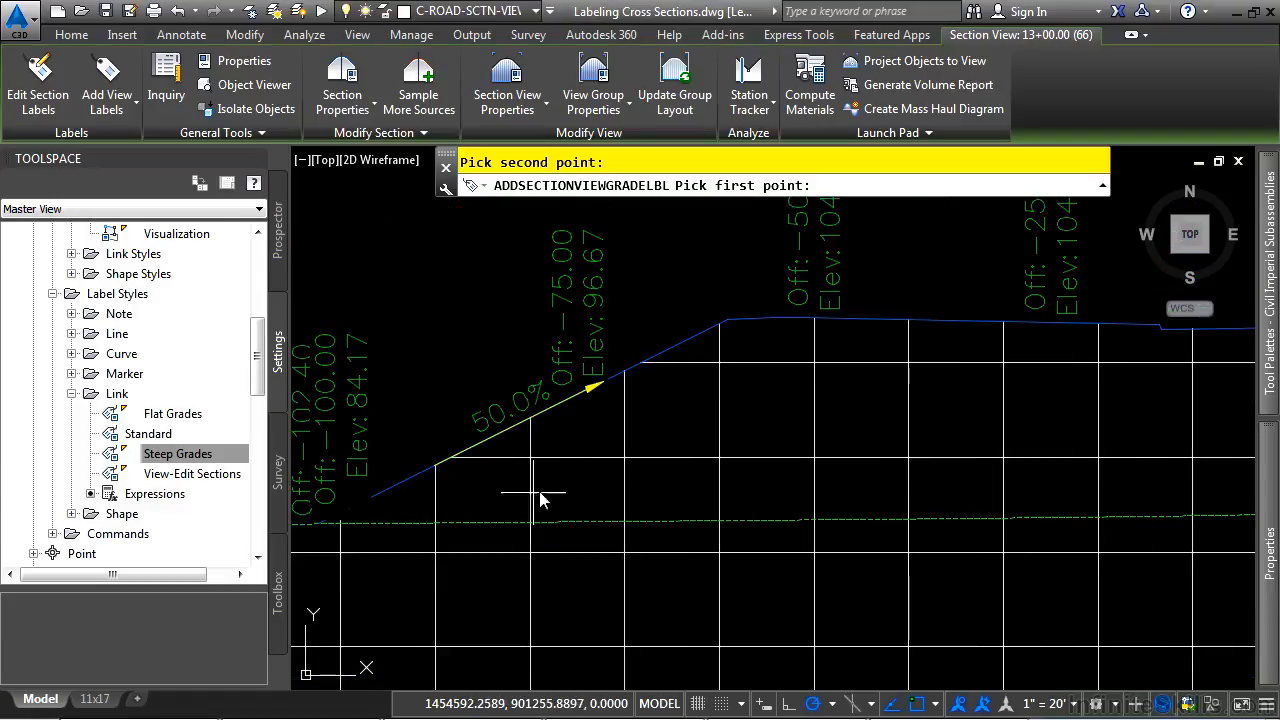